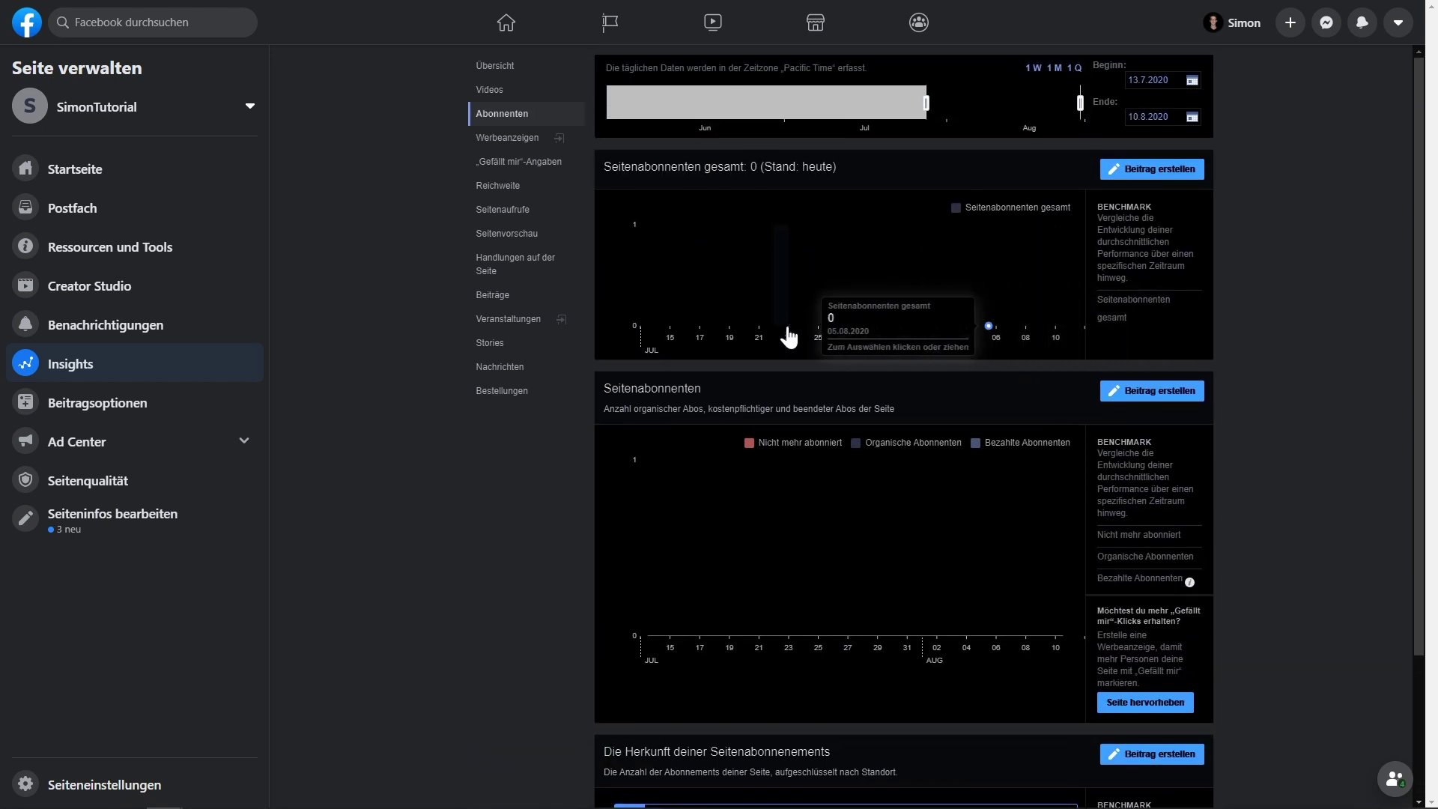
# Step: View the Ad Center overview and the Seitenqualität status of the SimonTutorial page
pyautogui.click(249, 456)
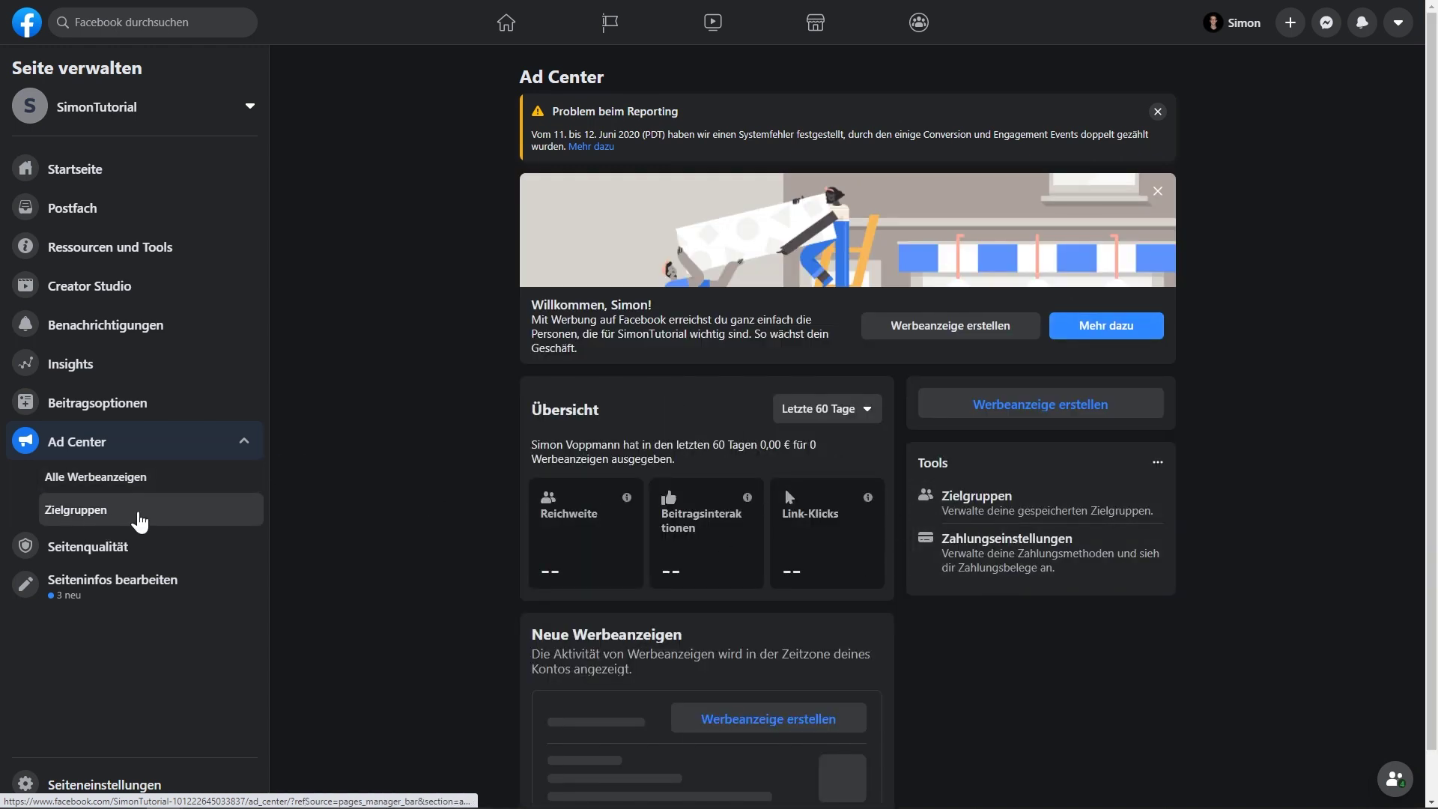
pyautogui.click(112, 549)
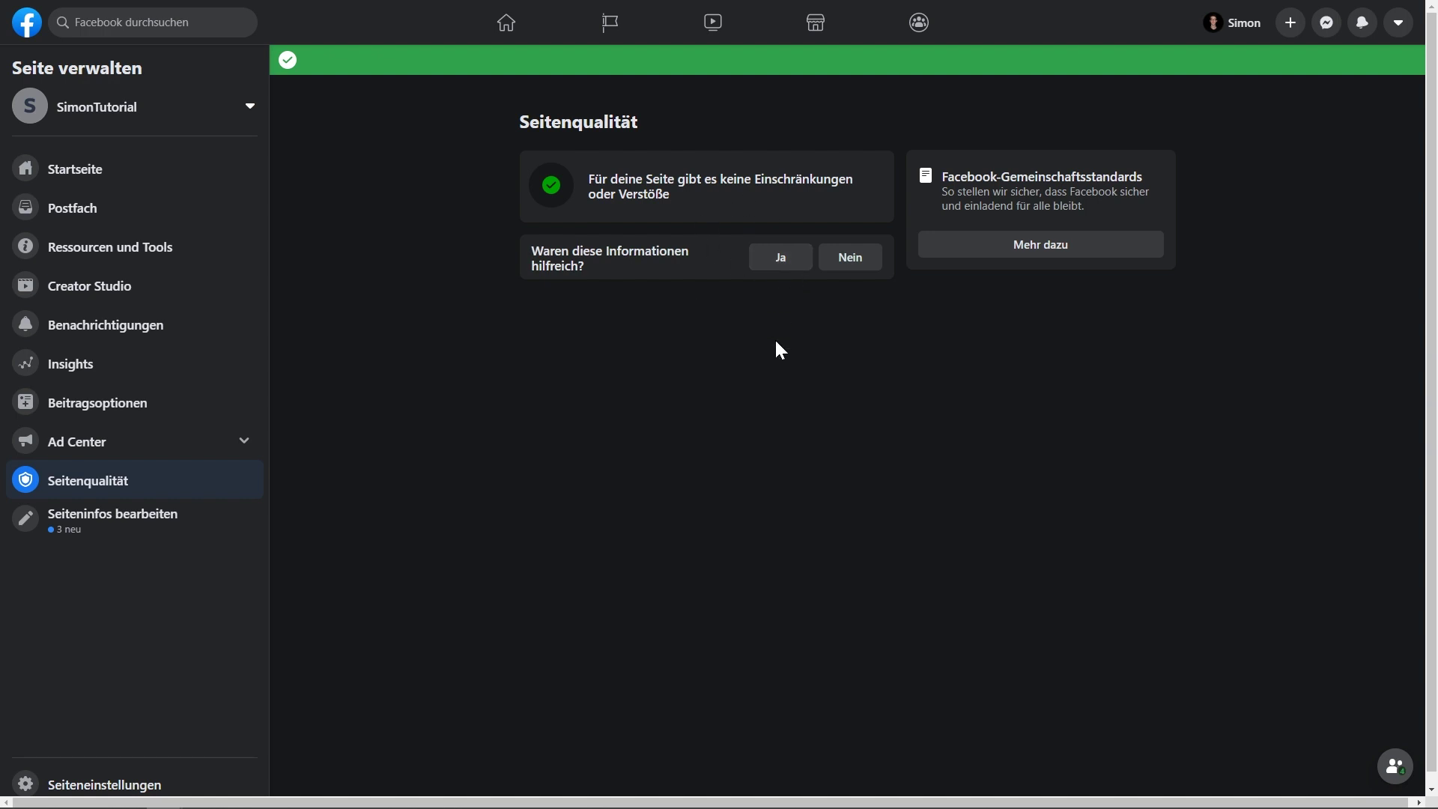
# Step: Review the Seiteninfos bearbeiten form, from the general details and categories down through contact and location
pyautogui.click(151, 535)
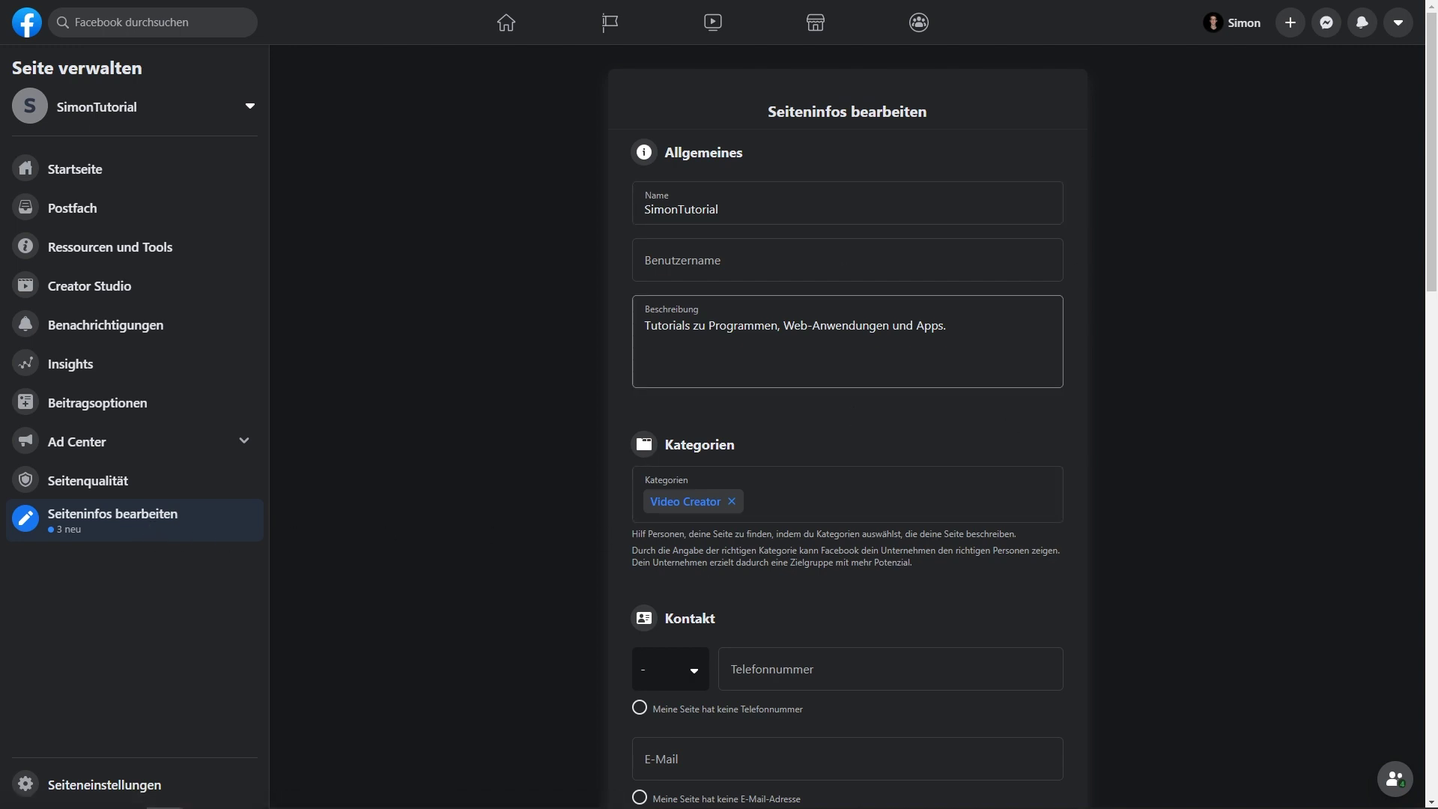
pyautogui.scroll(-1, 1026, 398)
pyautogui.scroll(-8, 1026, 392)
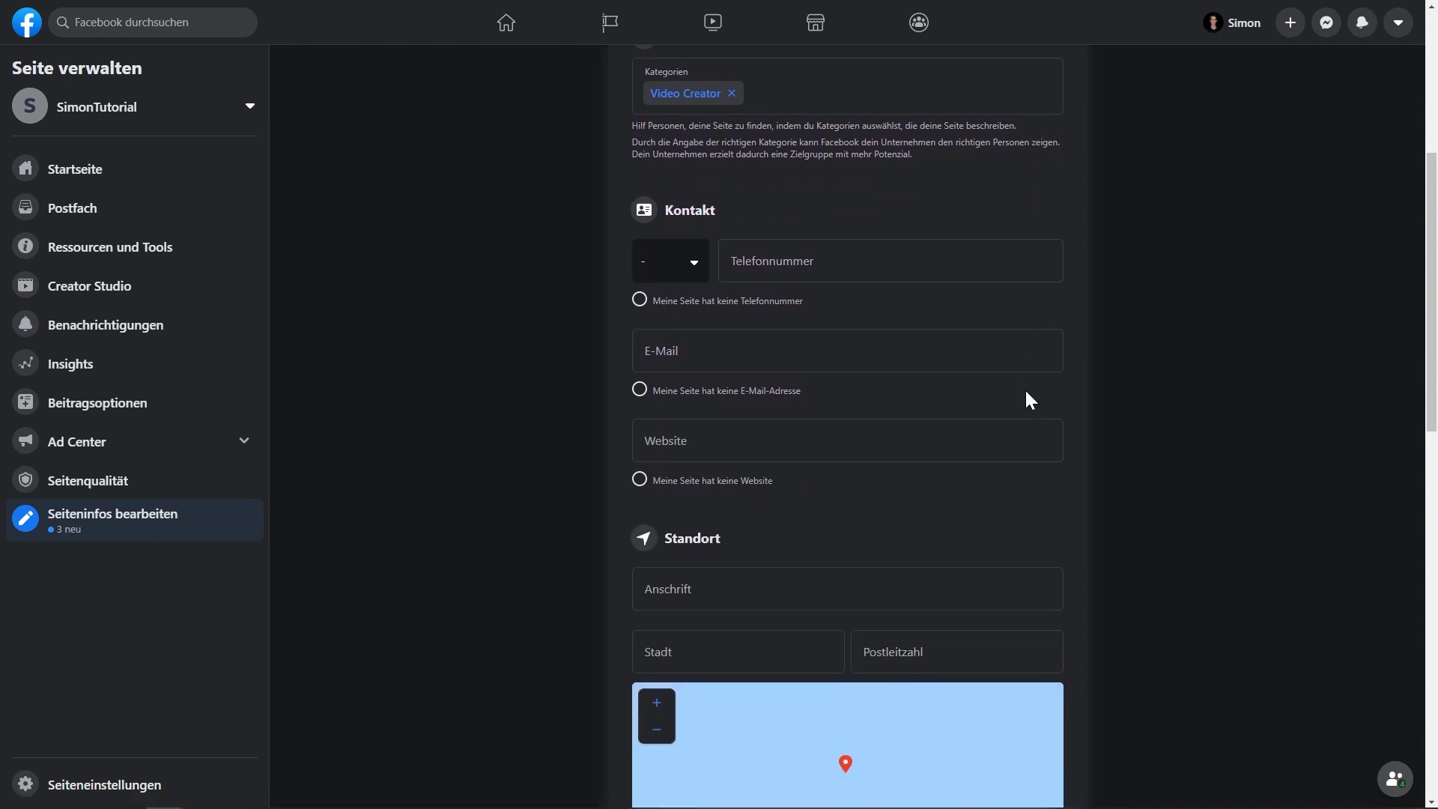
pyautogui.scroll(-5, 1024, 388)
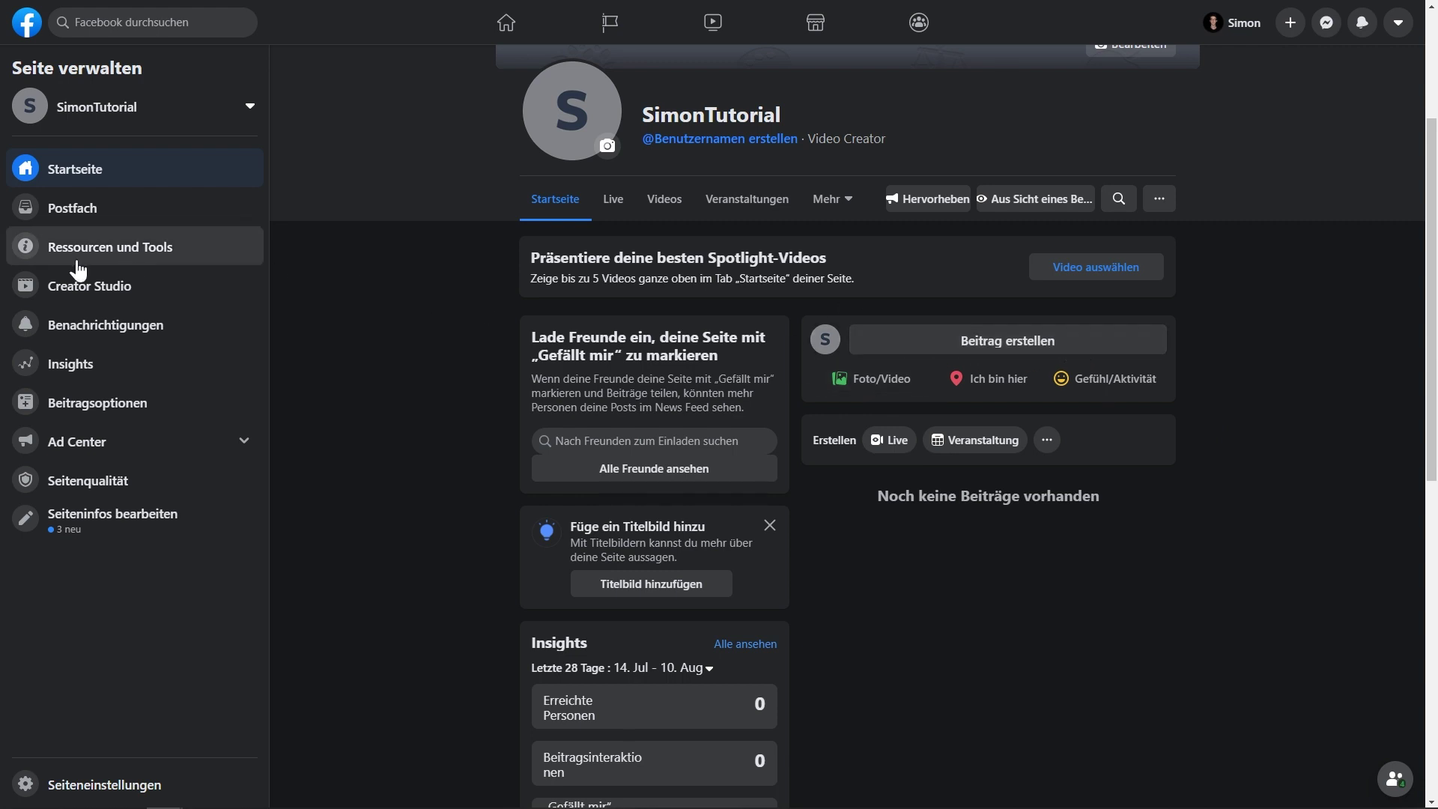
# Step: Open Creator Studio from the page management area and include both managed pages in its page selection
pyautogui.click(130, 301)
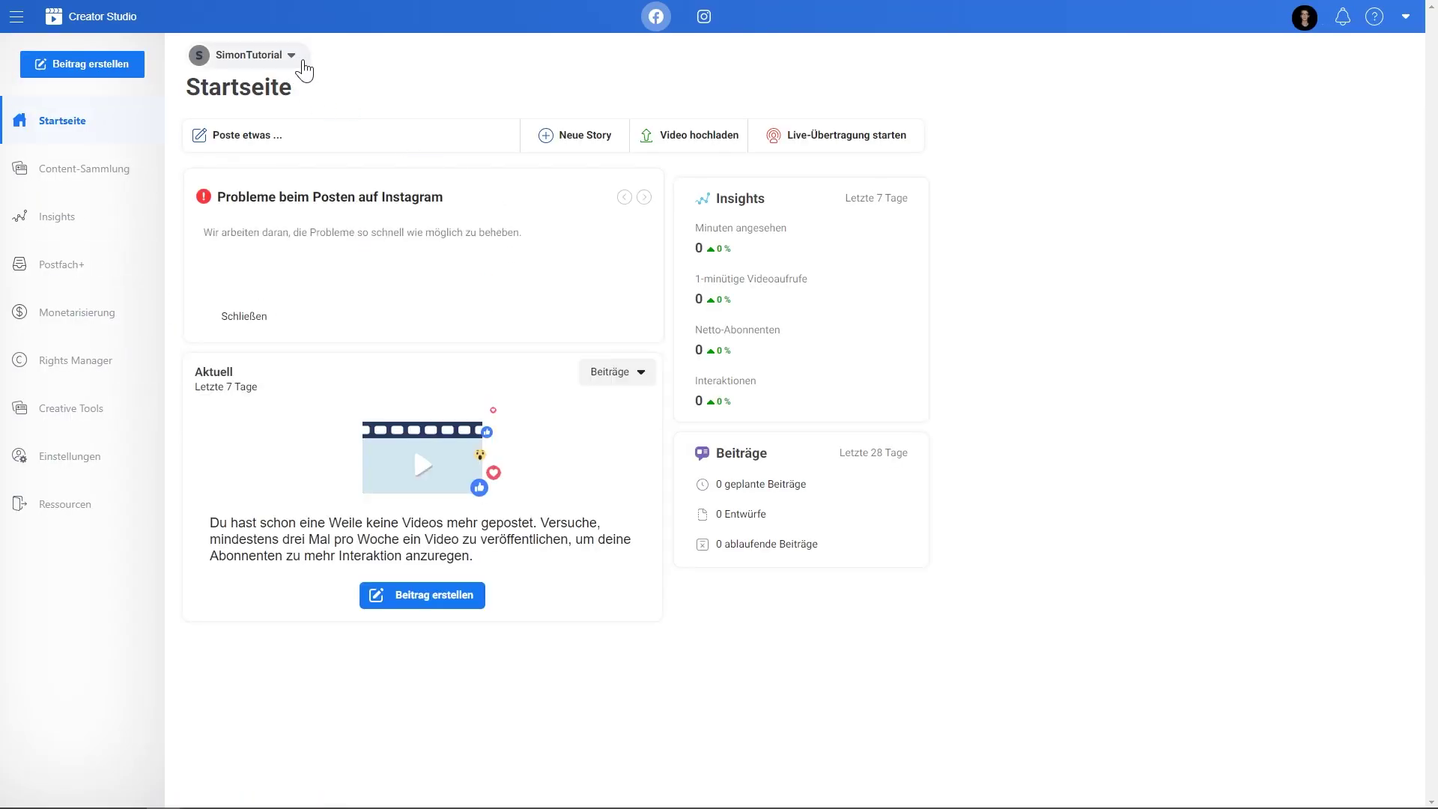
pyautogui.moveTo(572, 462)
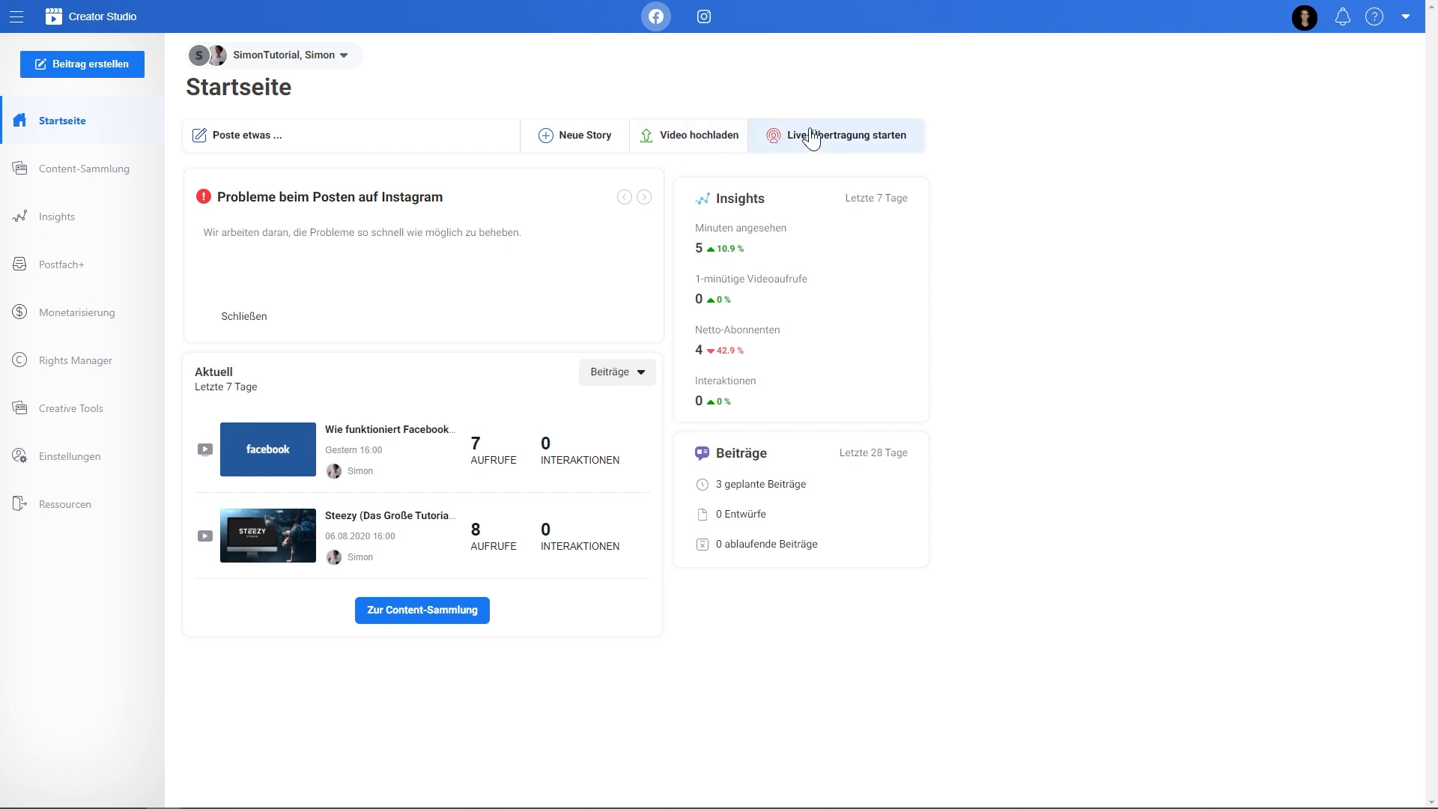
# Step: Draft a post reading "hey" and examine its scheduling dialog and sharing options without publishing it
pyautogui.click(238, 135)
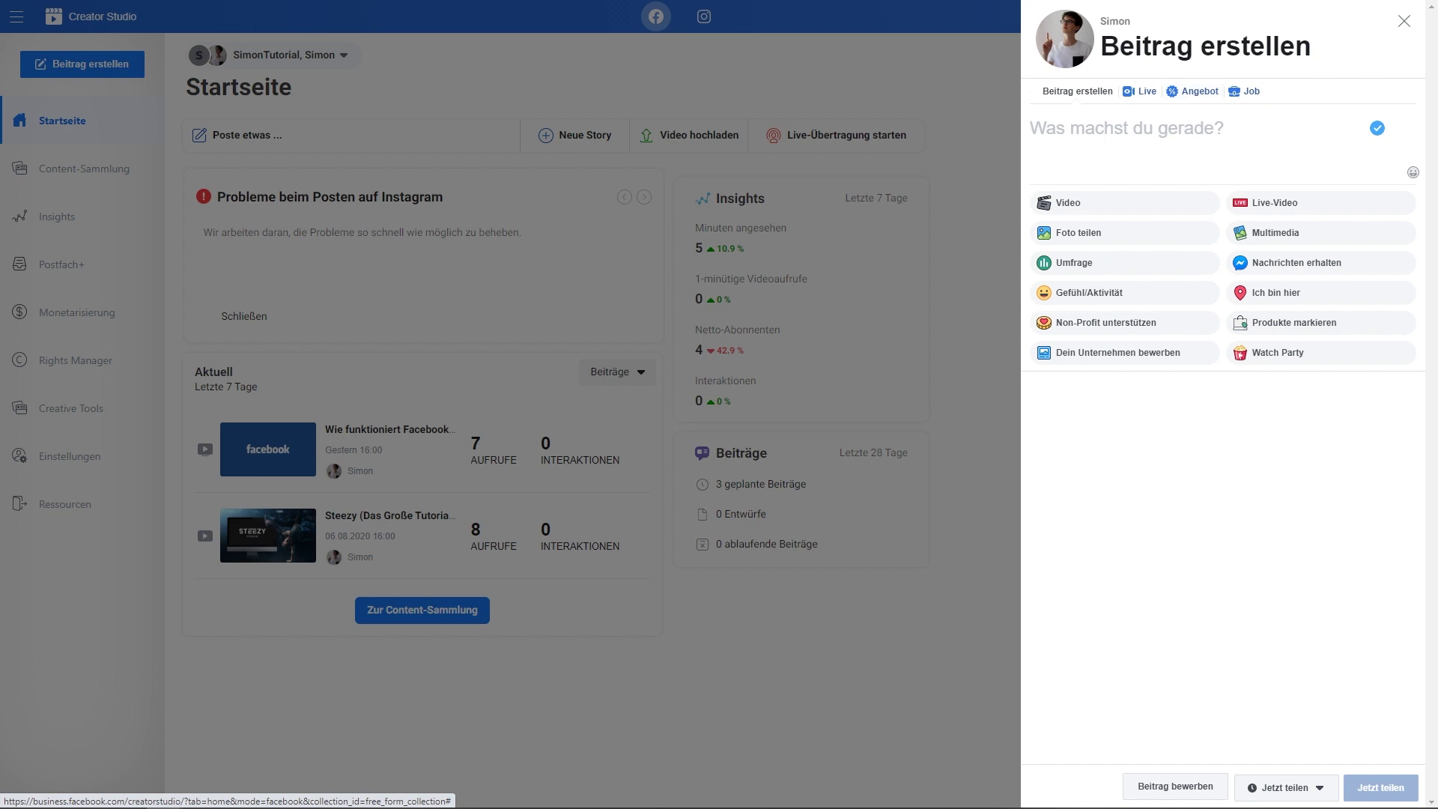
pyautogui.write('hey')
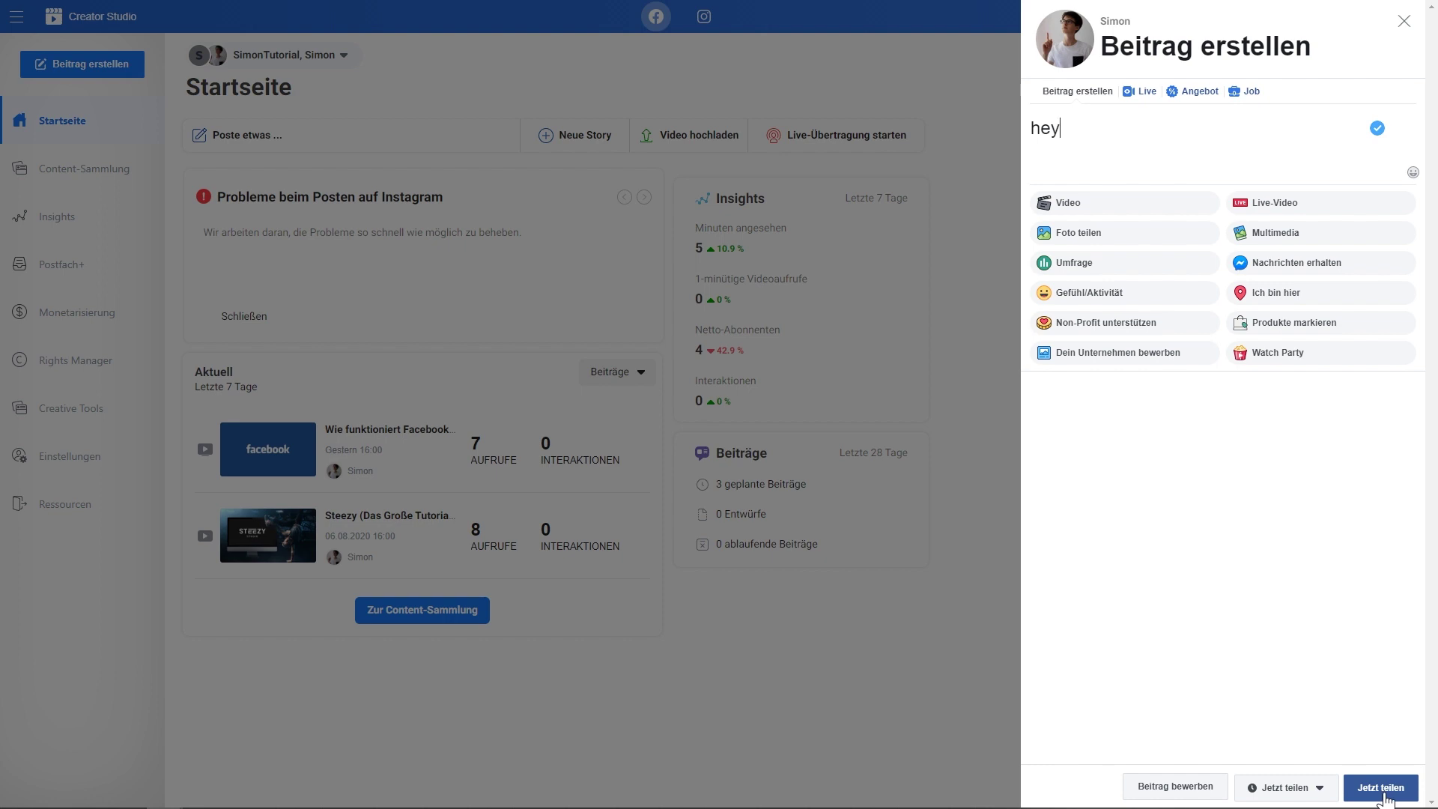
pyautogui.click(1320, 788)
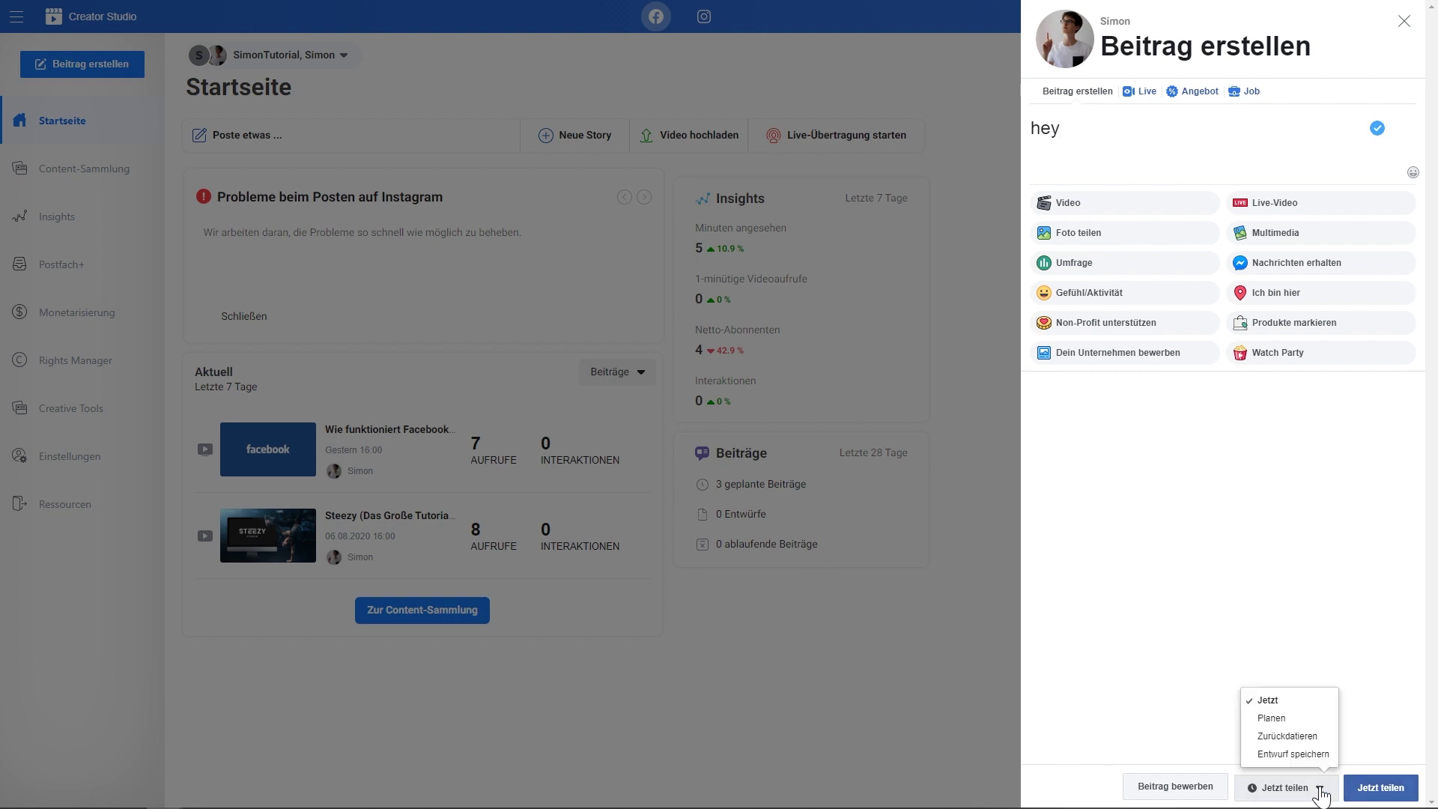
pyautogui.click(1289, 718)
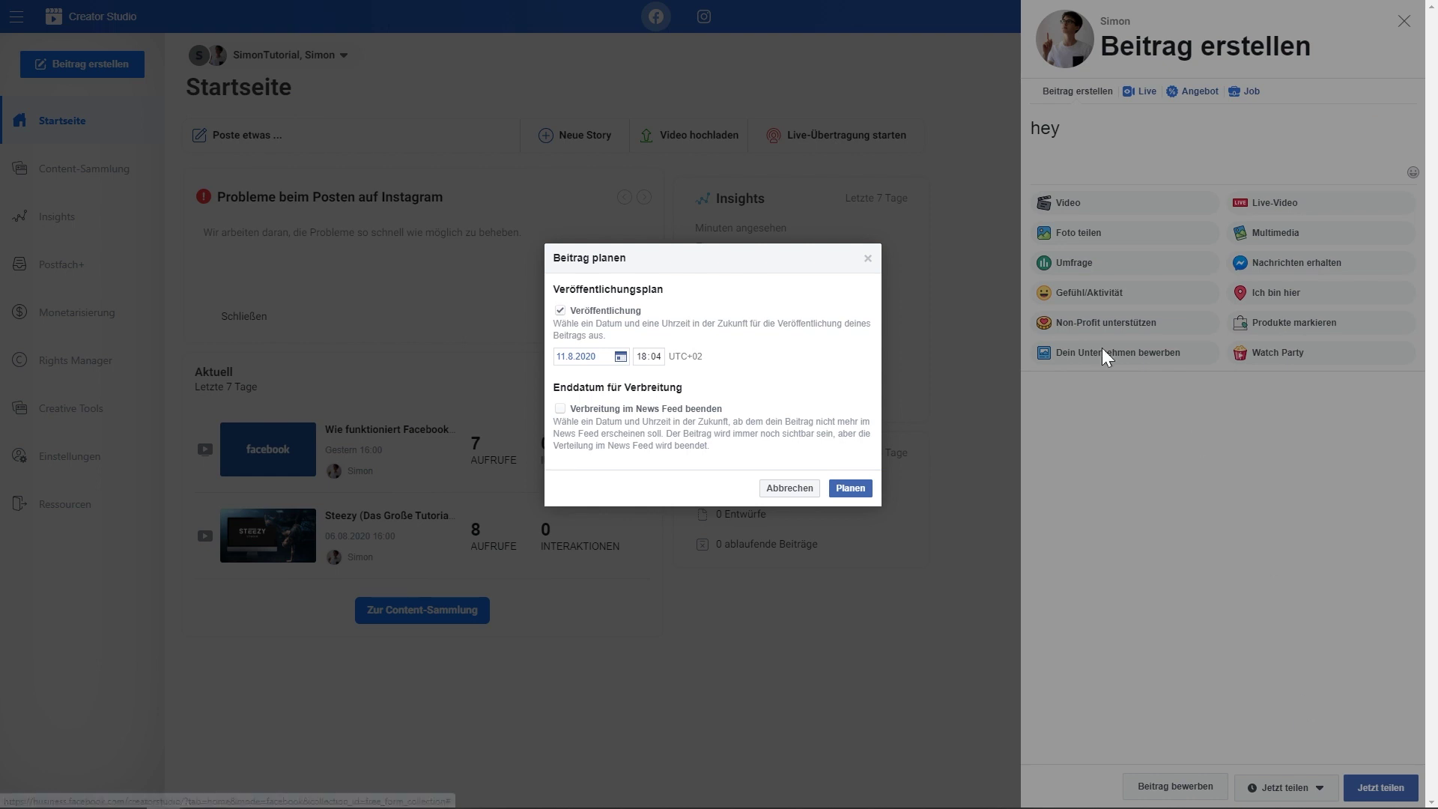
pyautogui.click(868, 259)
pyautogui.click(1275, 783)
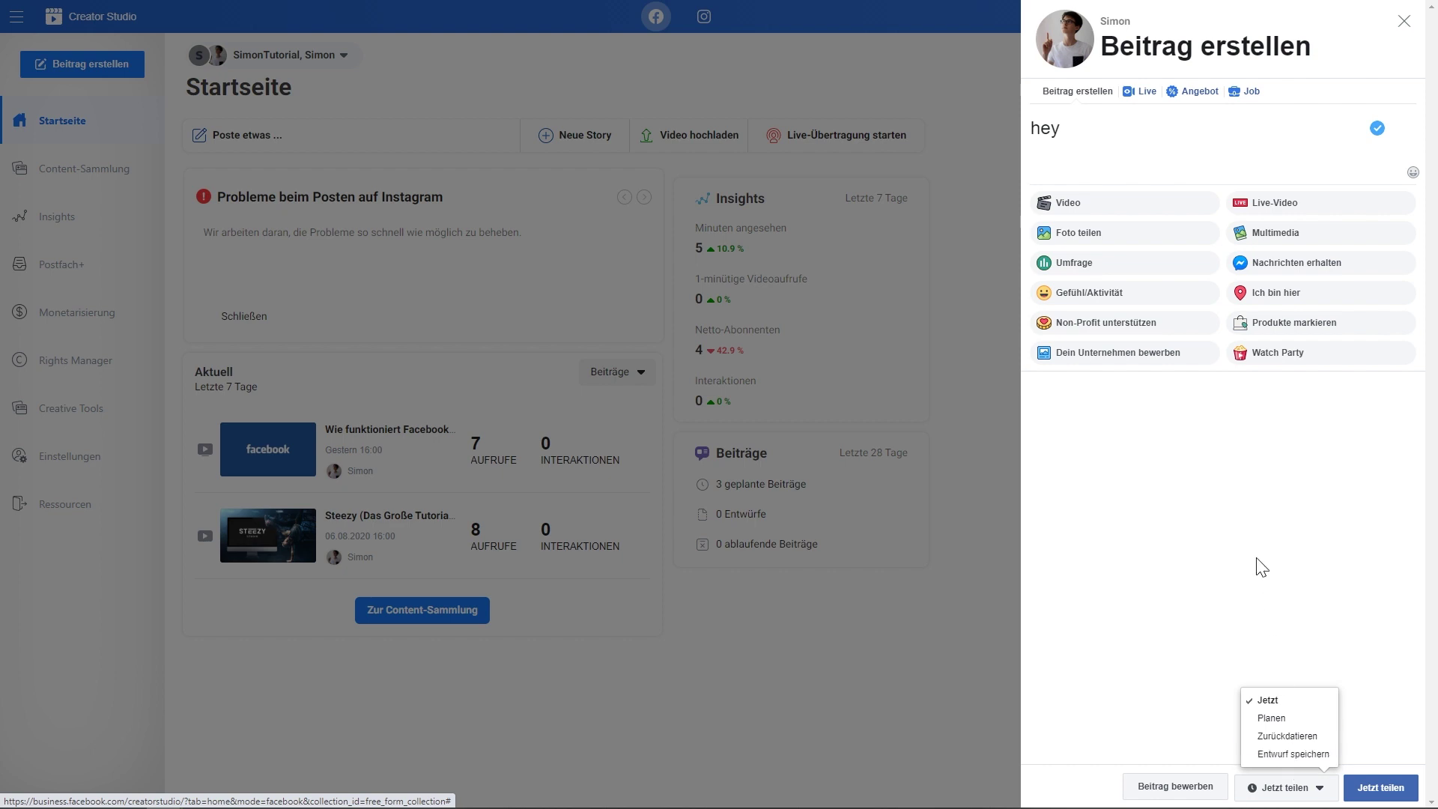
pyautogui.click(1250, 583)
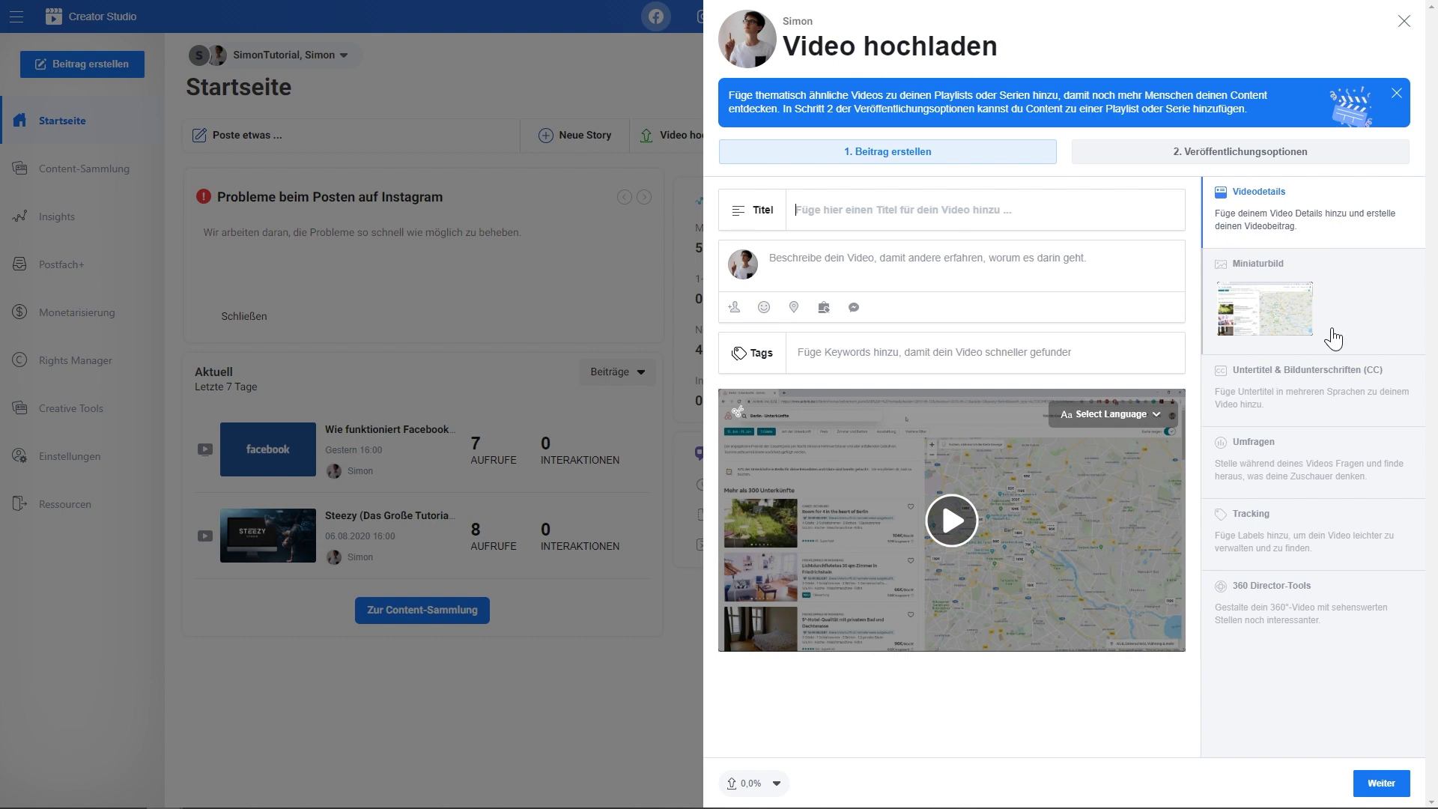
# Step: Examine the thumbnail, subtitle, poll, tracking and 360 Director-Tools settings of the video upload
pyautogui.click(1311, 318)
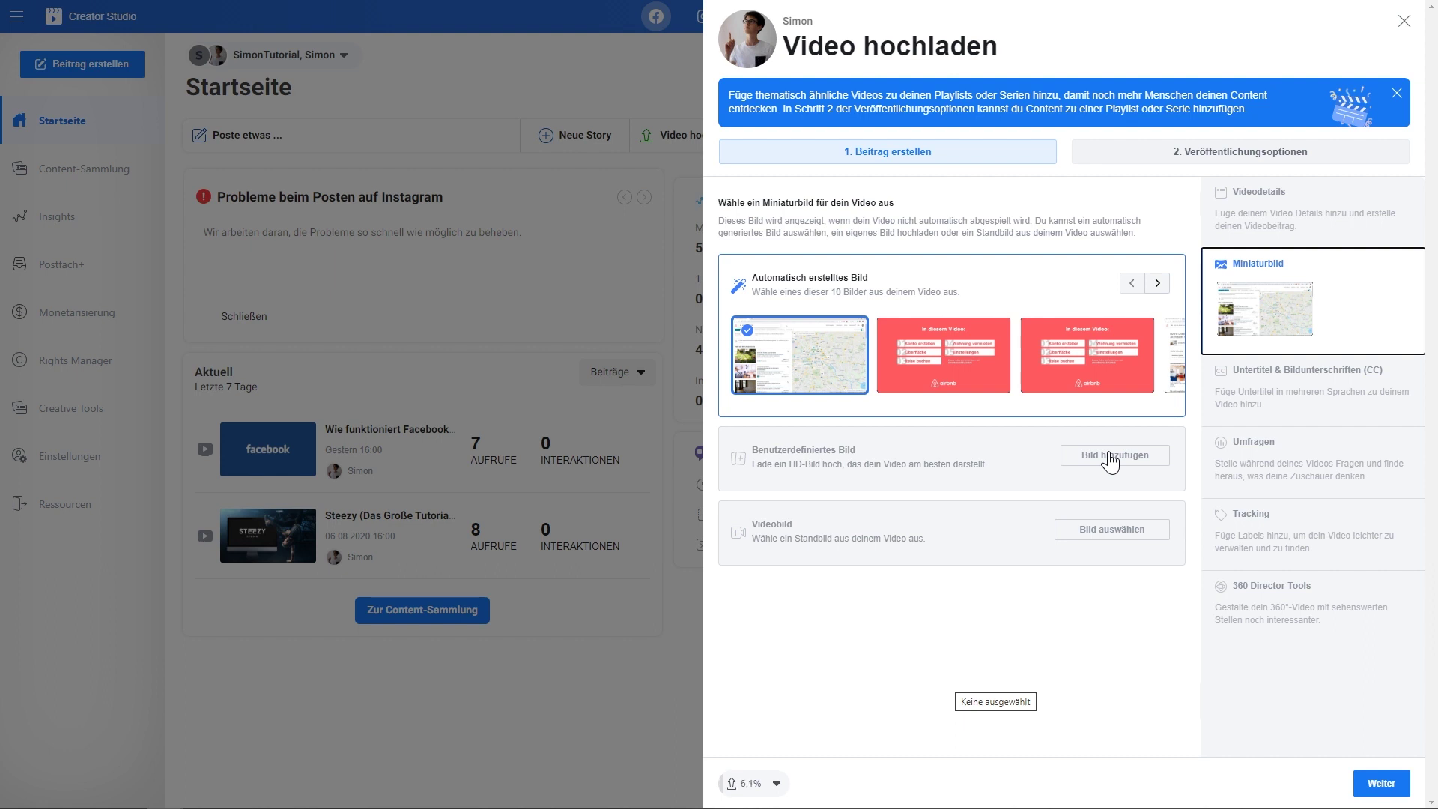
pyautogui.click(1288, 401)
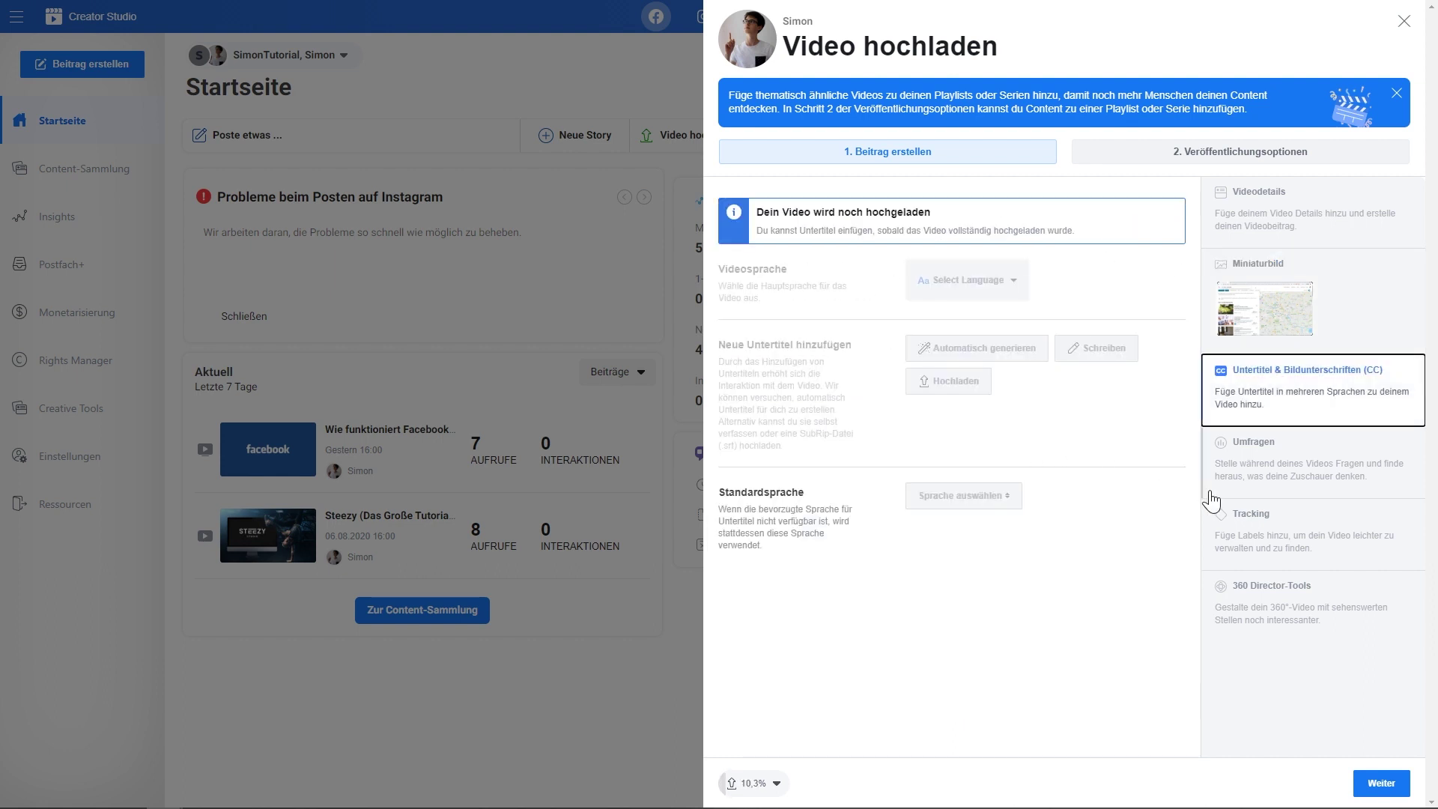
pyautogui.click(1279, 470)
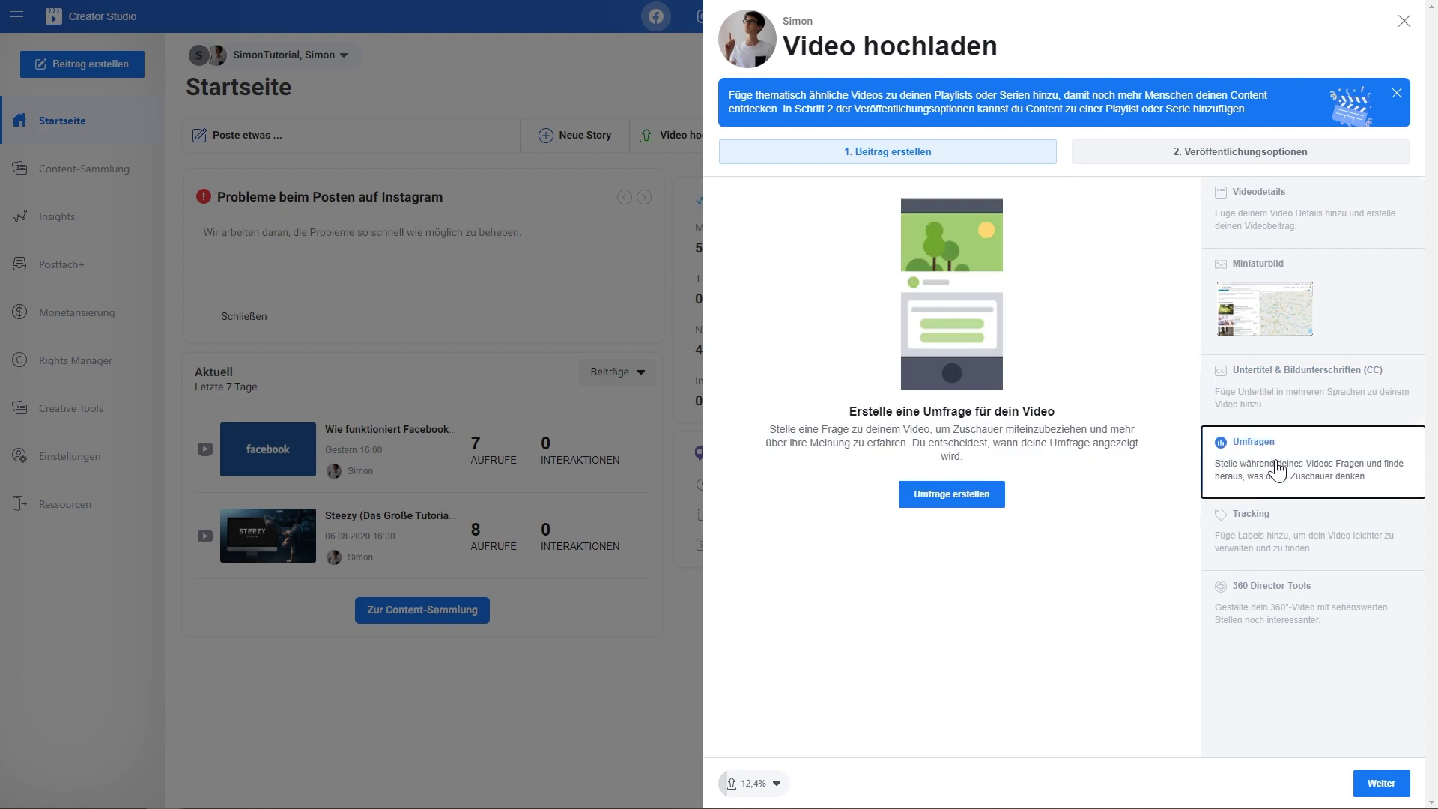
pyautogui.click(1284, 552)
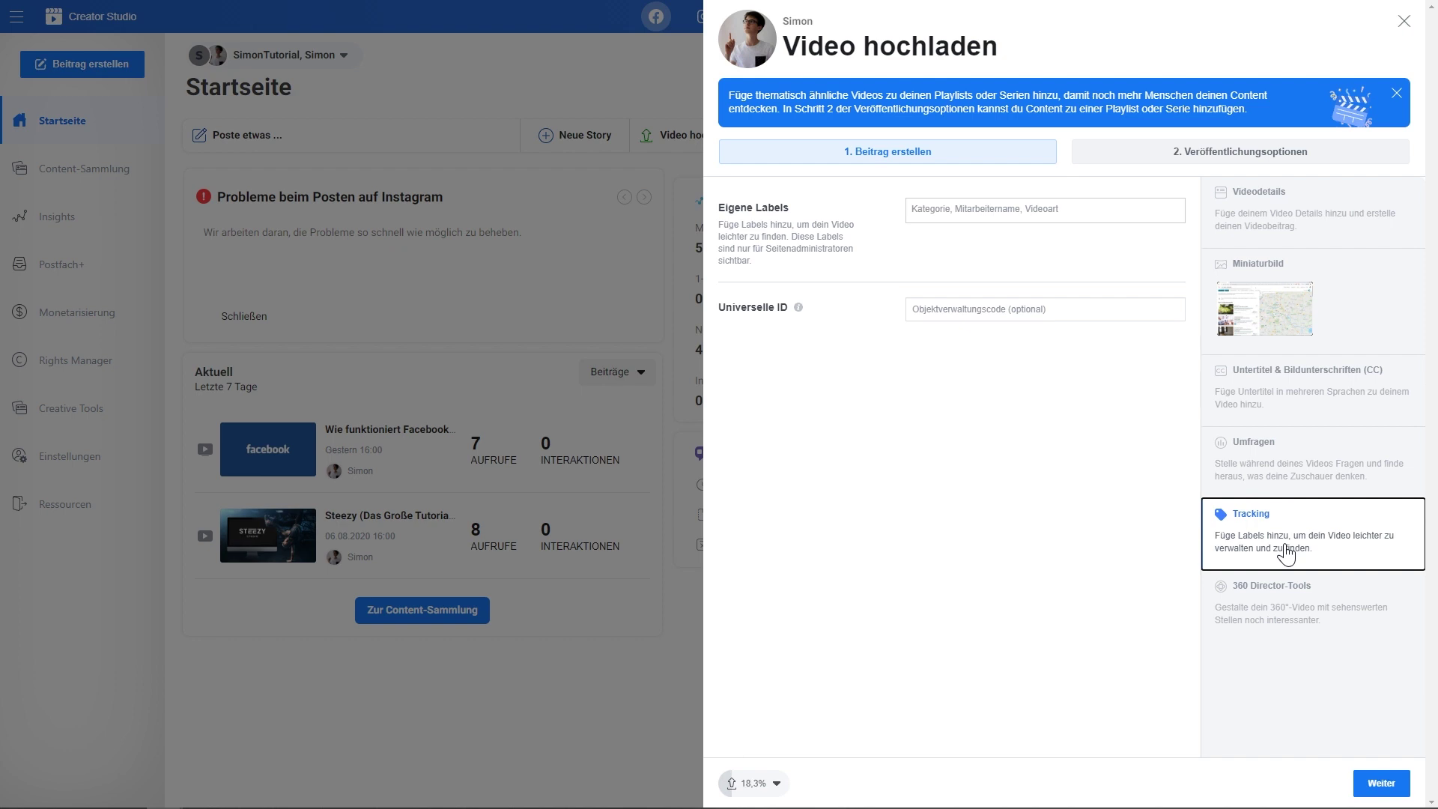
pyautogui.click(1293, 610)
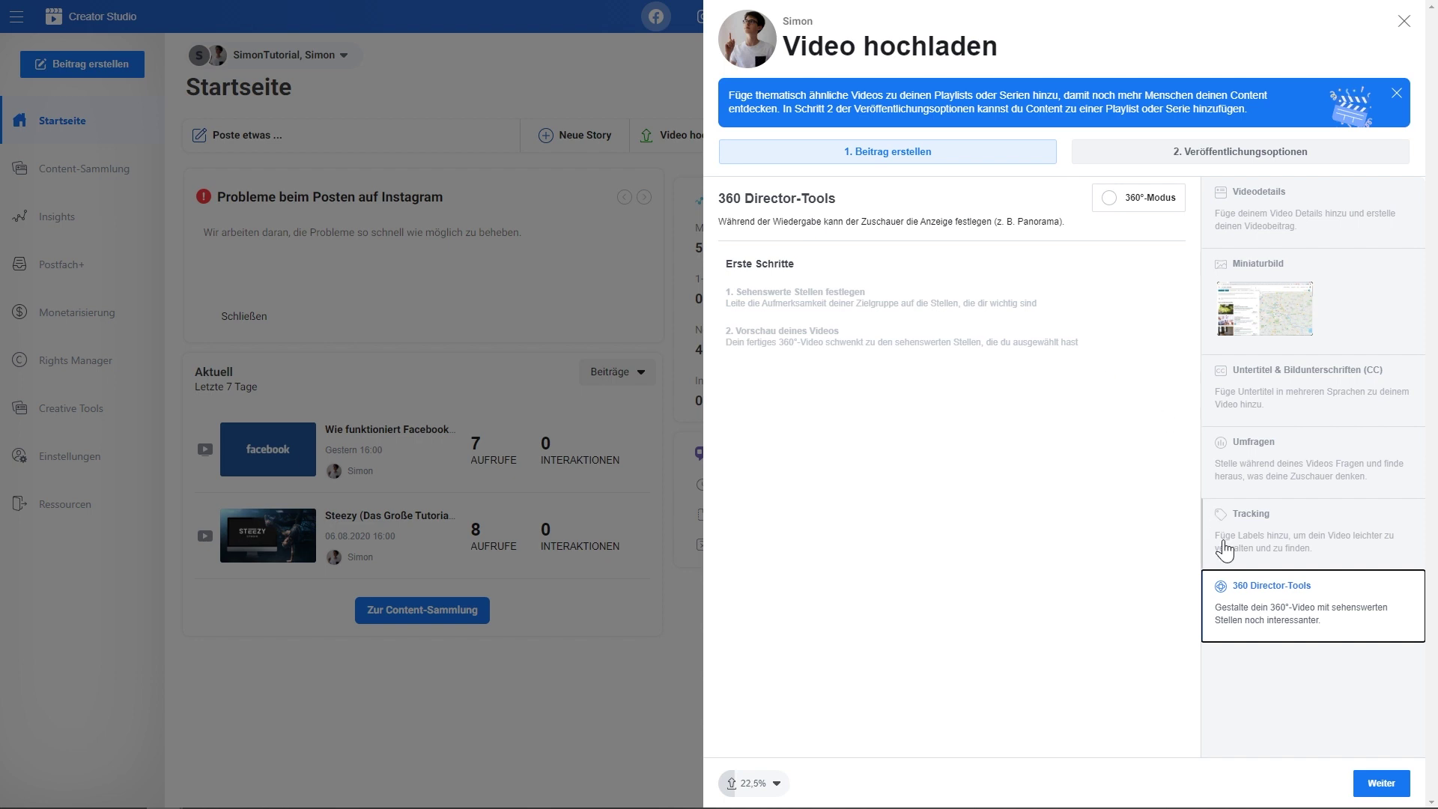
# Step: Return to the Videodetails of the upload and enter "airbnb" as the video title
pyautogui.click(1264, 232)
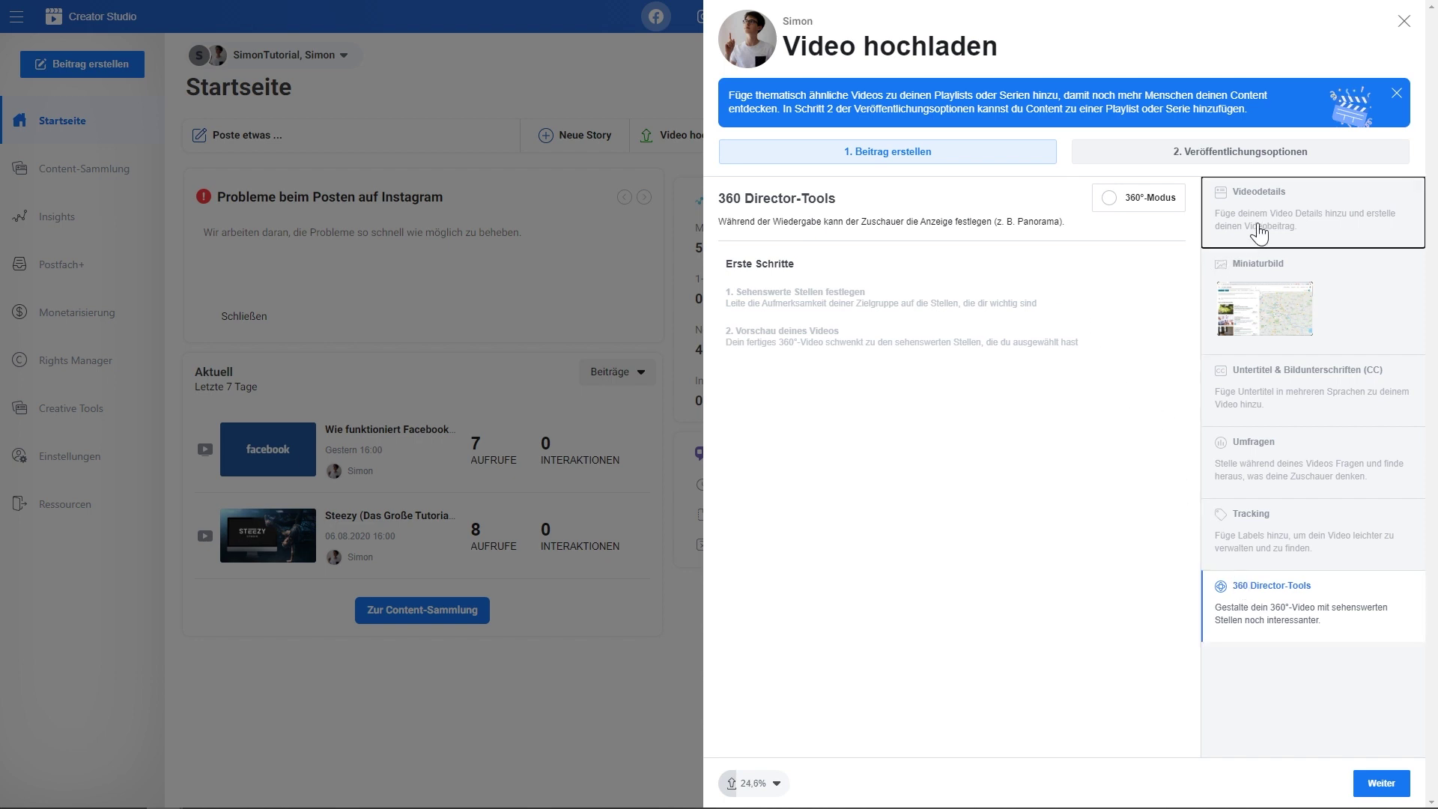
pyautogui.write('airbnb')
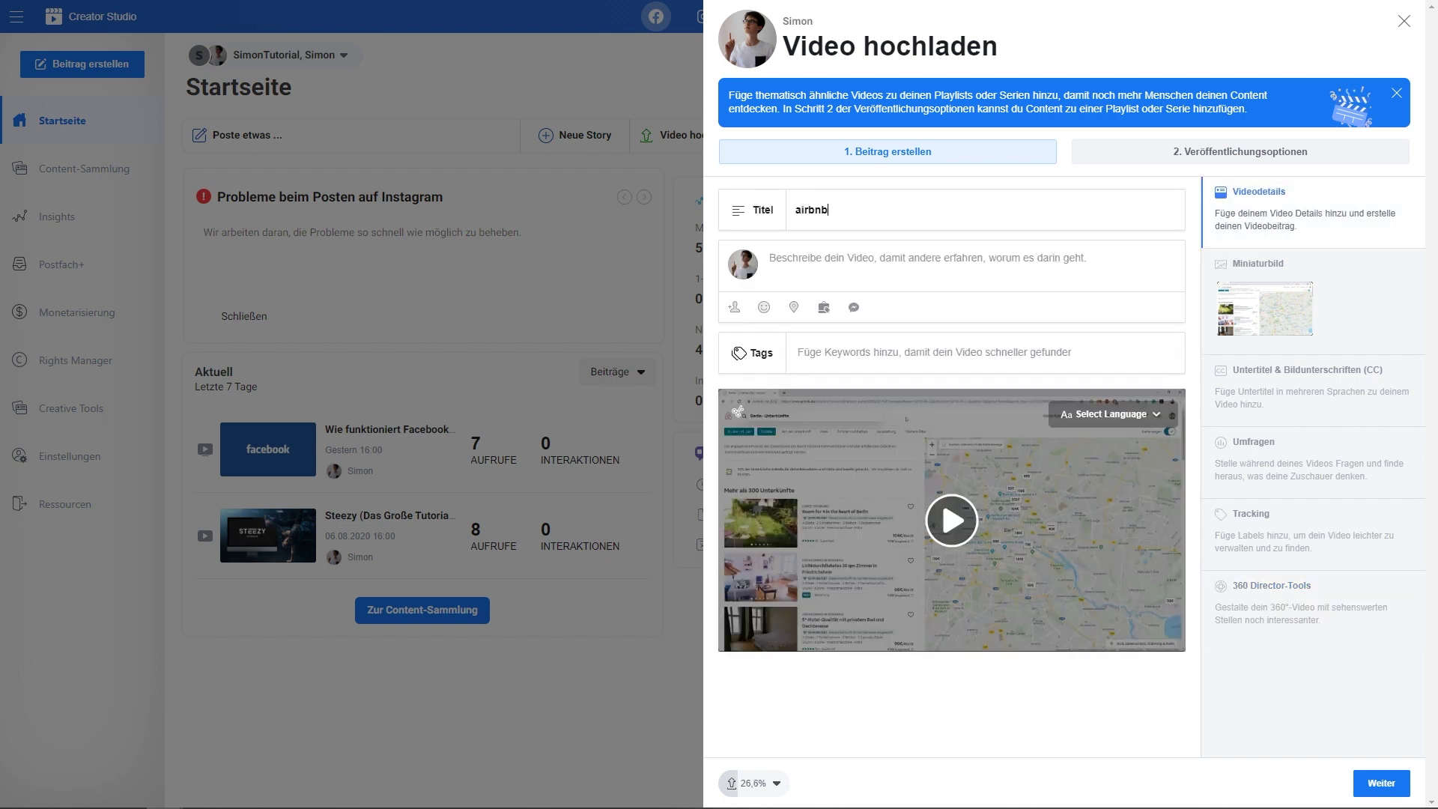
# Step: Review the upload's Veröffentlichungsoptionen, including timing, placement, donations, playlists, crossposting and moderation
pyautogui.click(1166, 157)
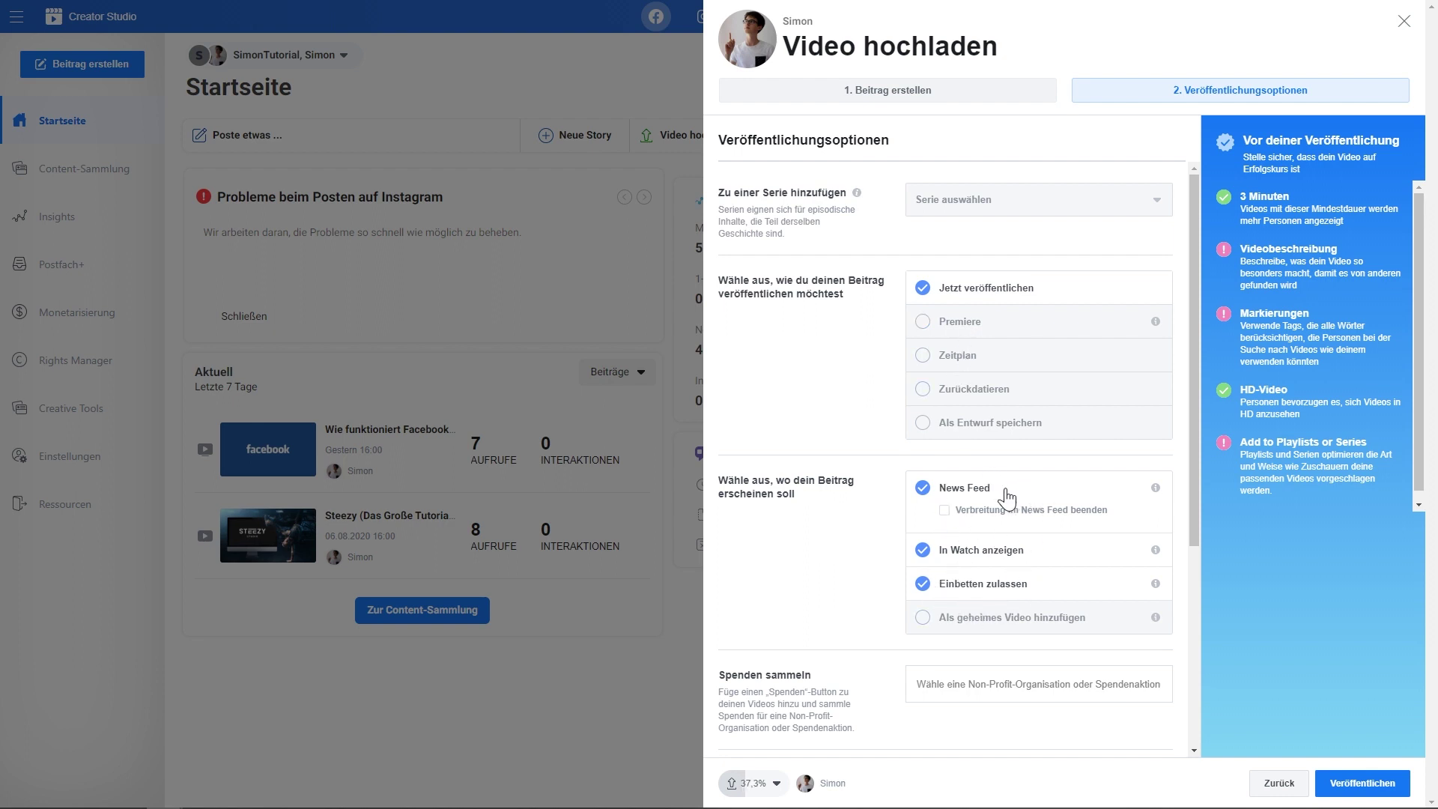
pyautogui.scroll(-3, 1007, 497)
pyautogui.scroll(3, 936, 314)
pyautogui.scroll(-4, 1020, 713)
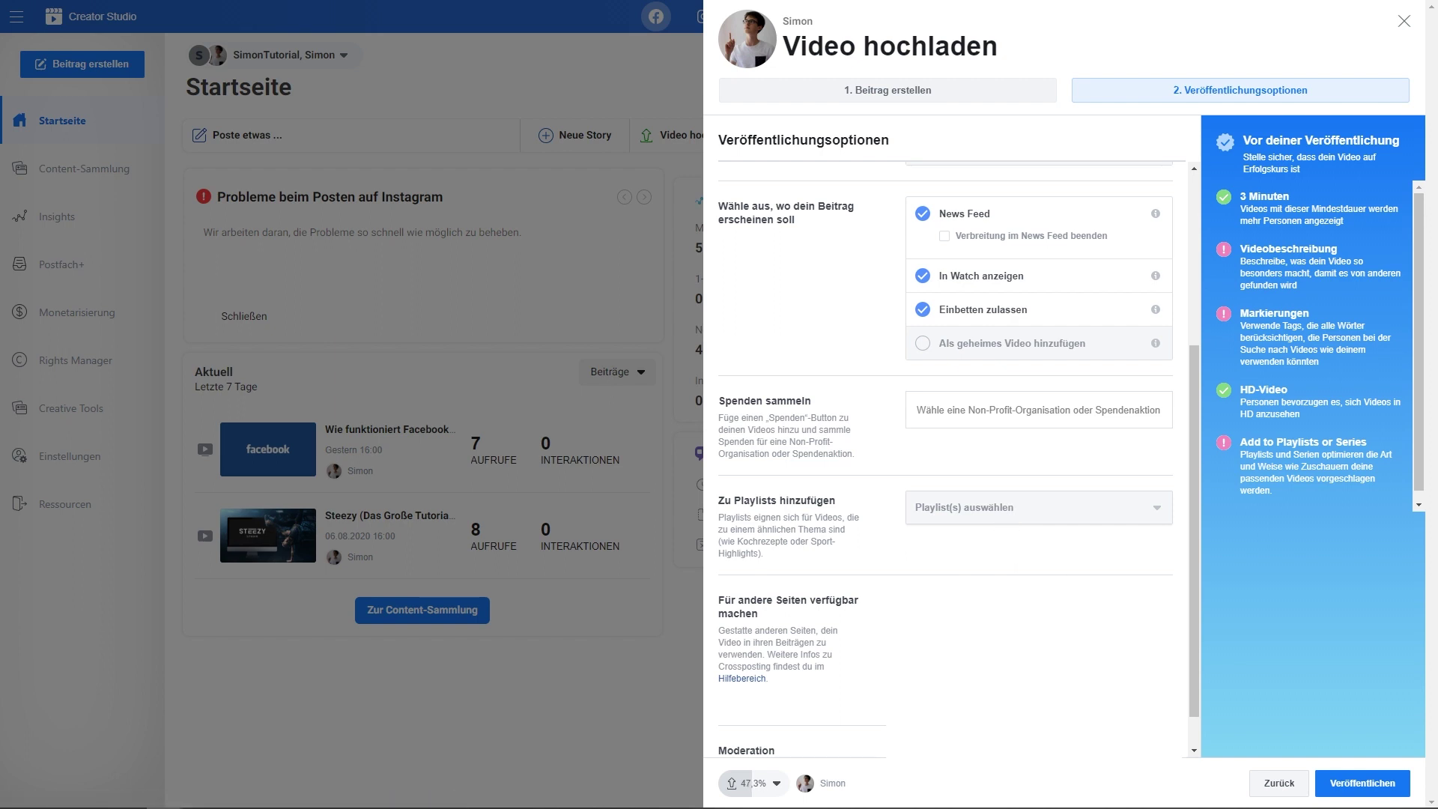
pyautogui.scroll(-1, 959, 459)
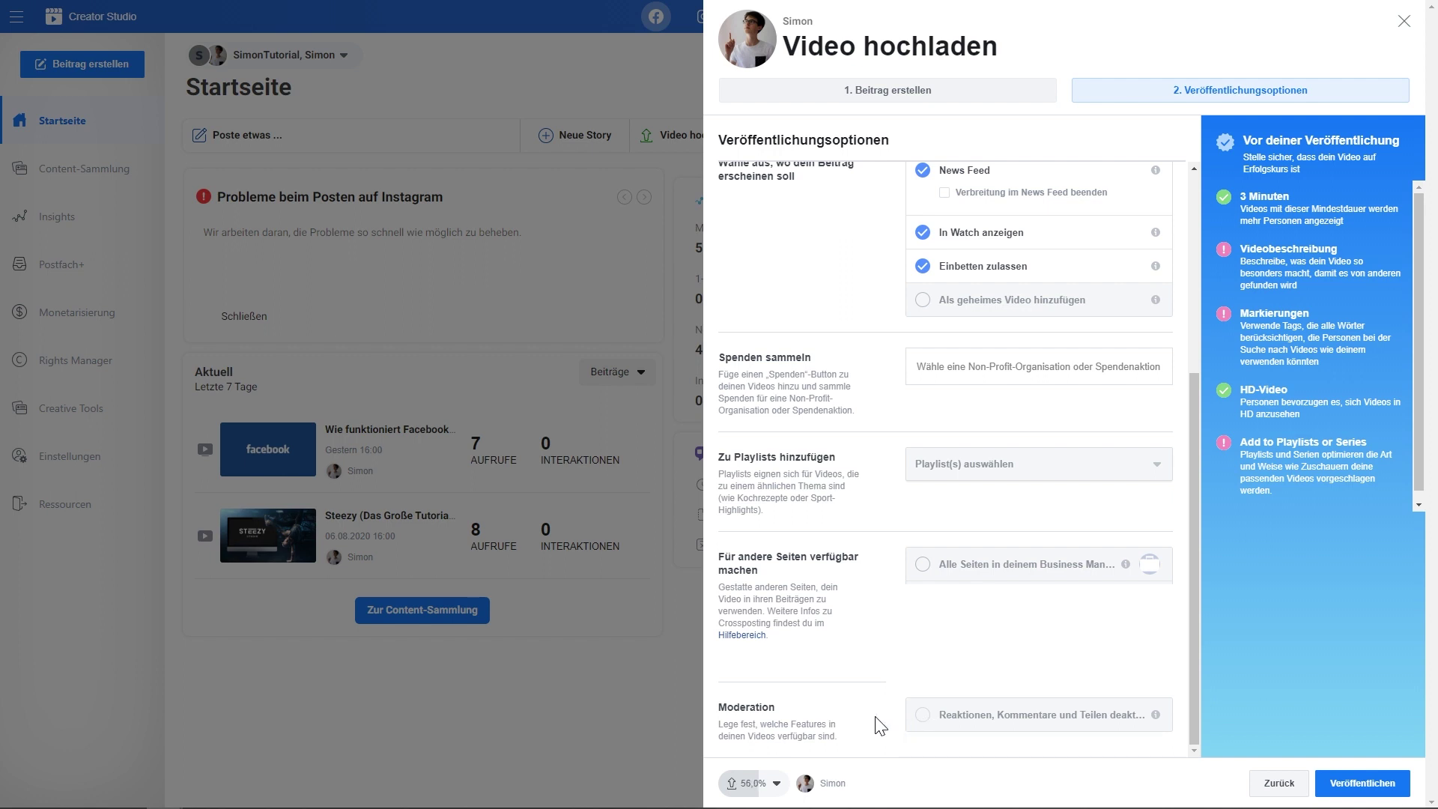
pyautogui.scroll(1, 870, 625)
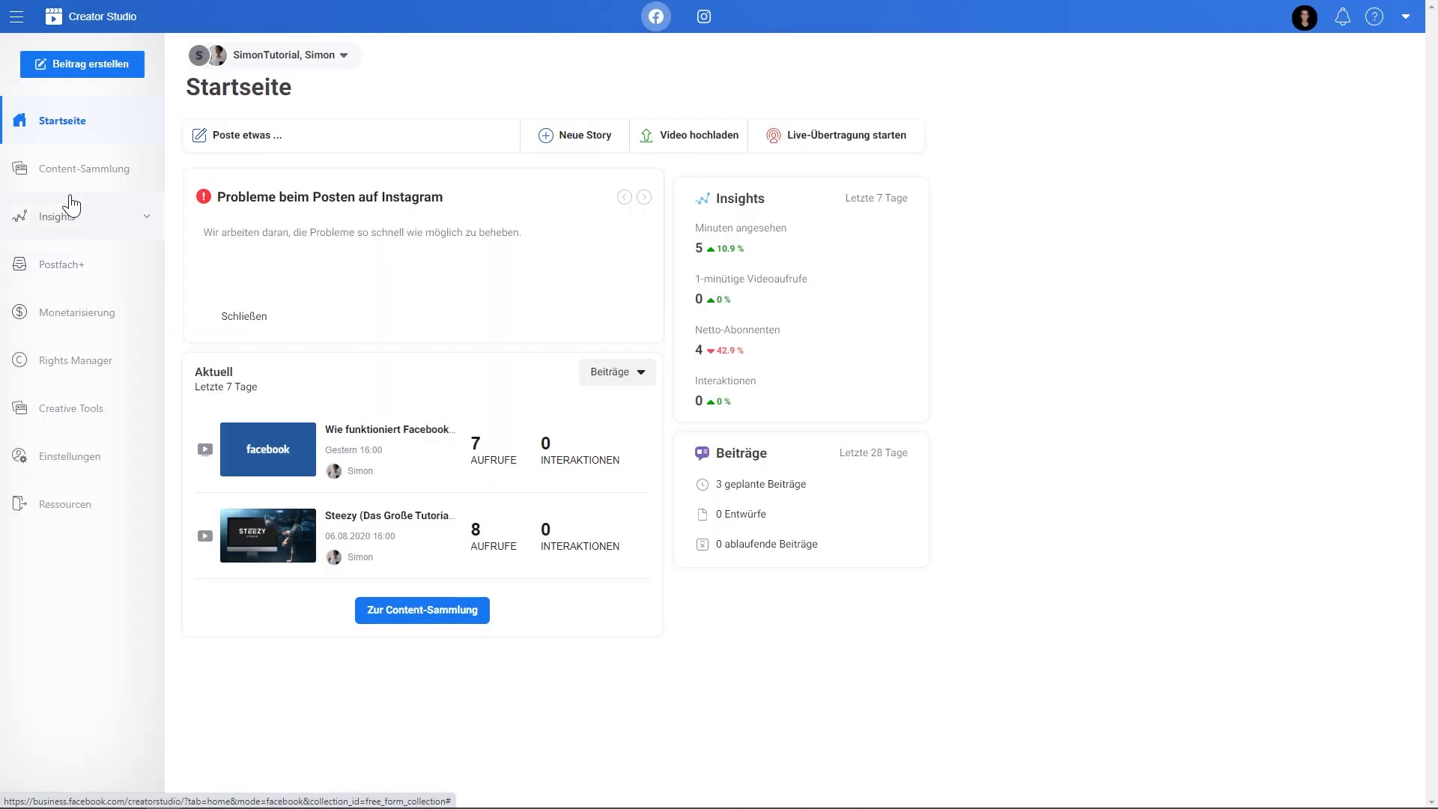
# Step: View the posts in the Content-Sammlung and the video performance in Insights
pyautogui.click(84, 173)
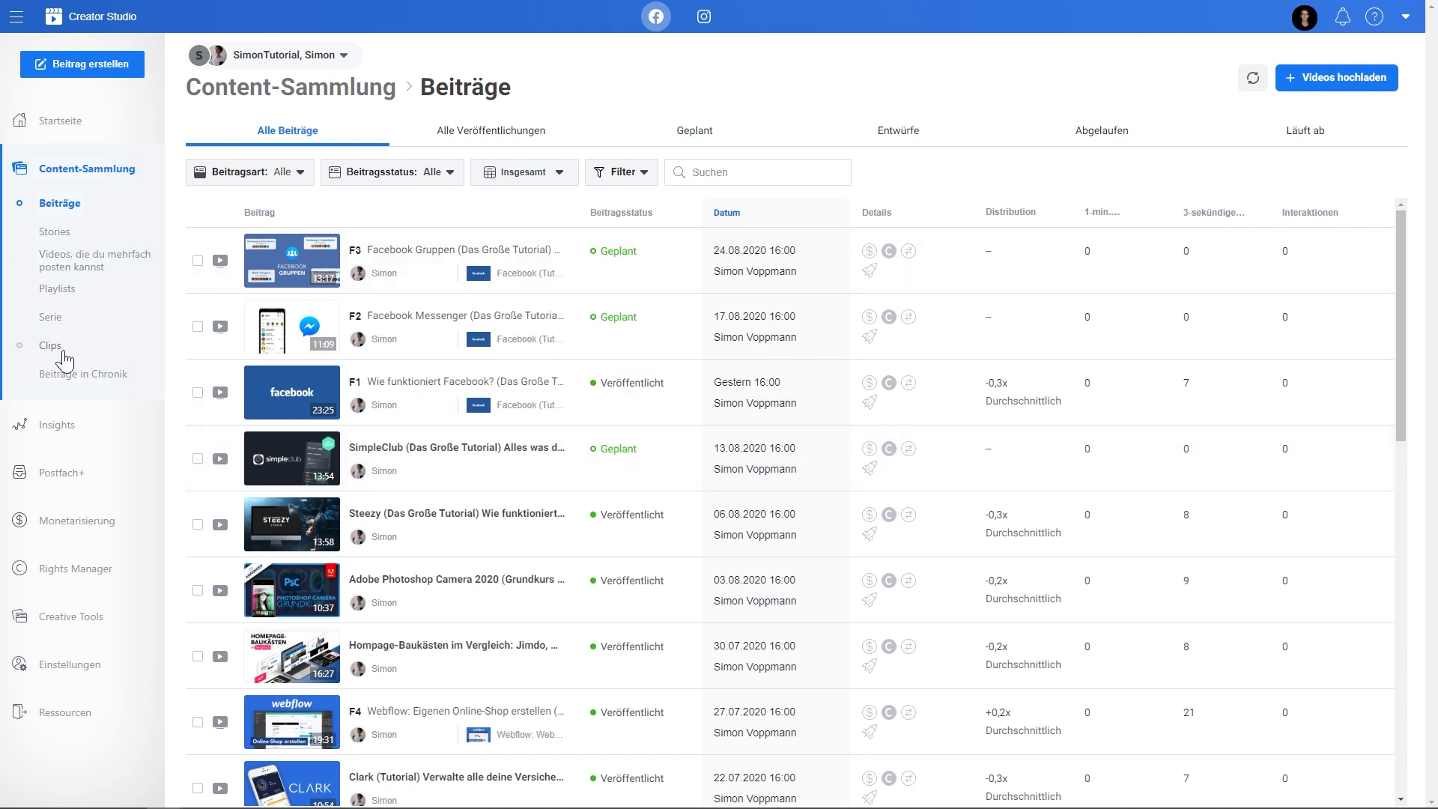
pyautogui.click(56, 426)
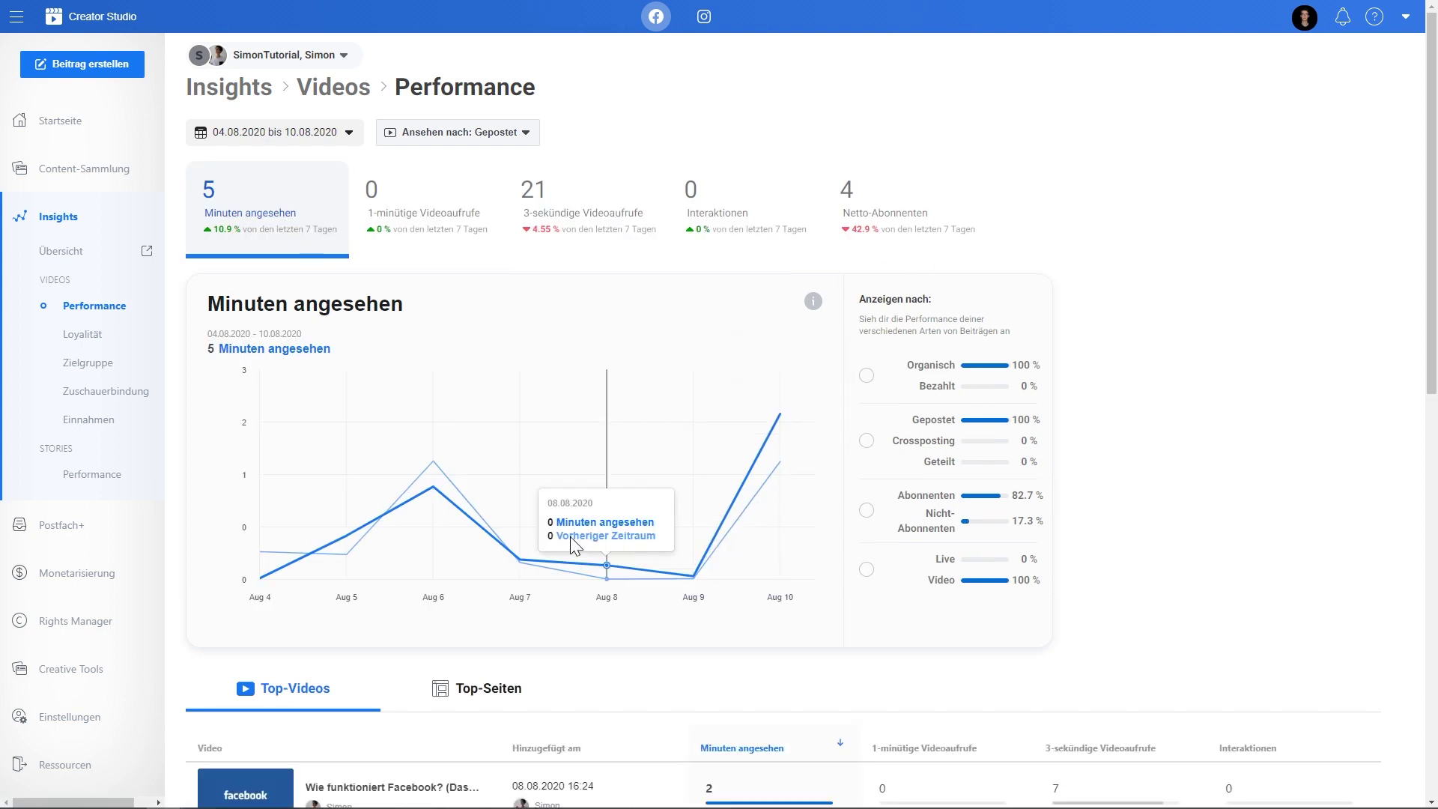
# Step: View the Postfach+ inbox of the SimonTutorial page
pyautogui.click(45, 525)
pyautogui.moveTo(65, 504)
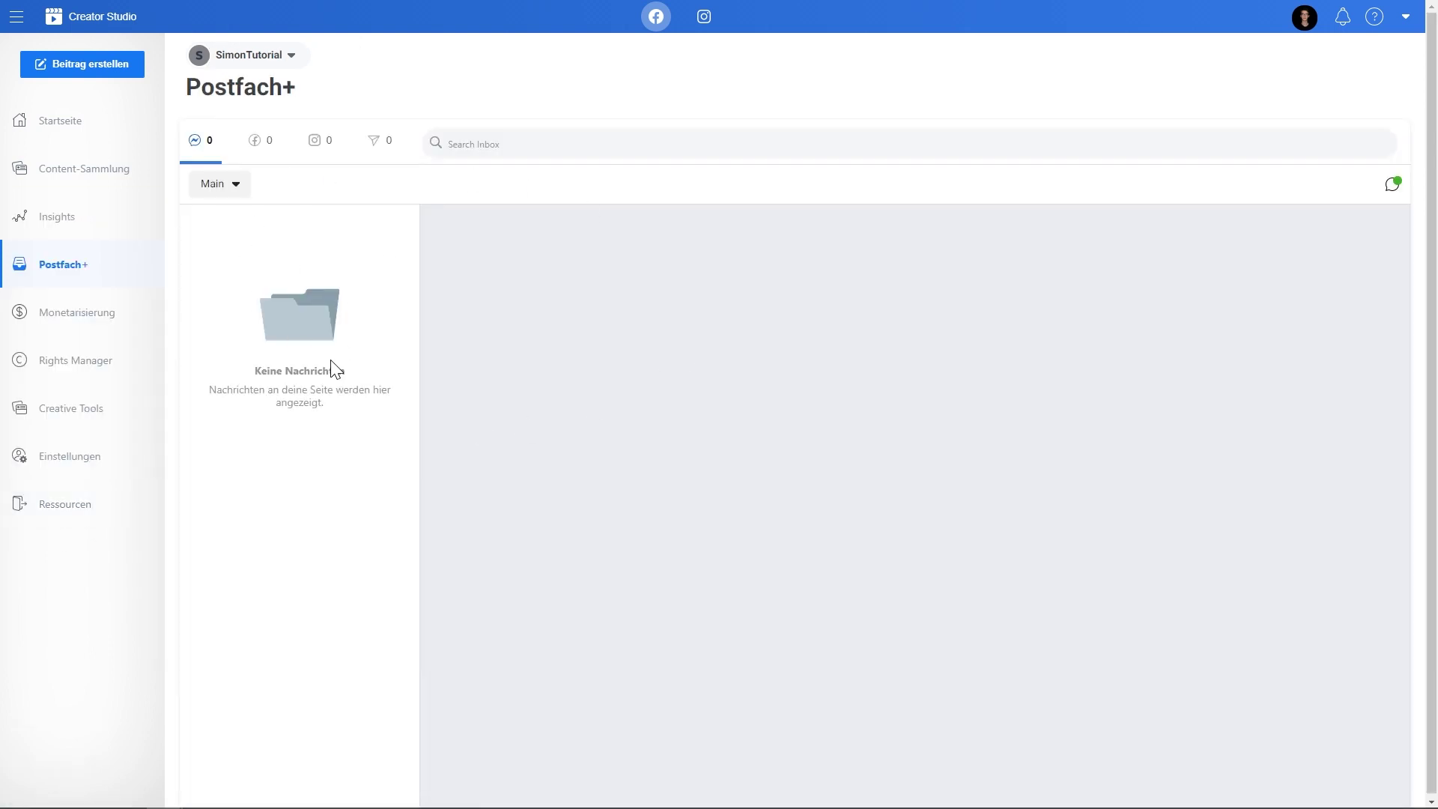
# Step: Check the monetisation eligibility of the last listed page and expand its In-Stream Ads criteria
pyautogui.click(62, 330)
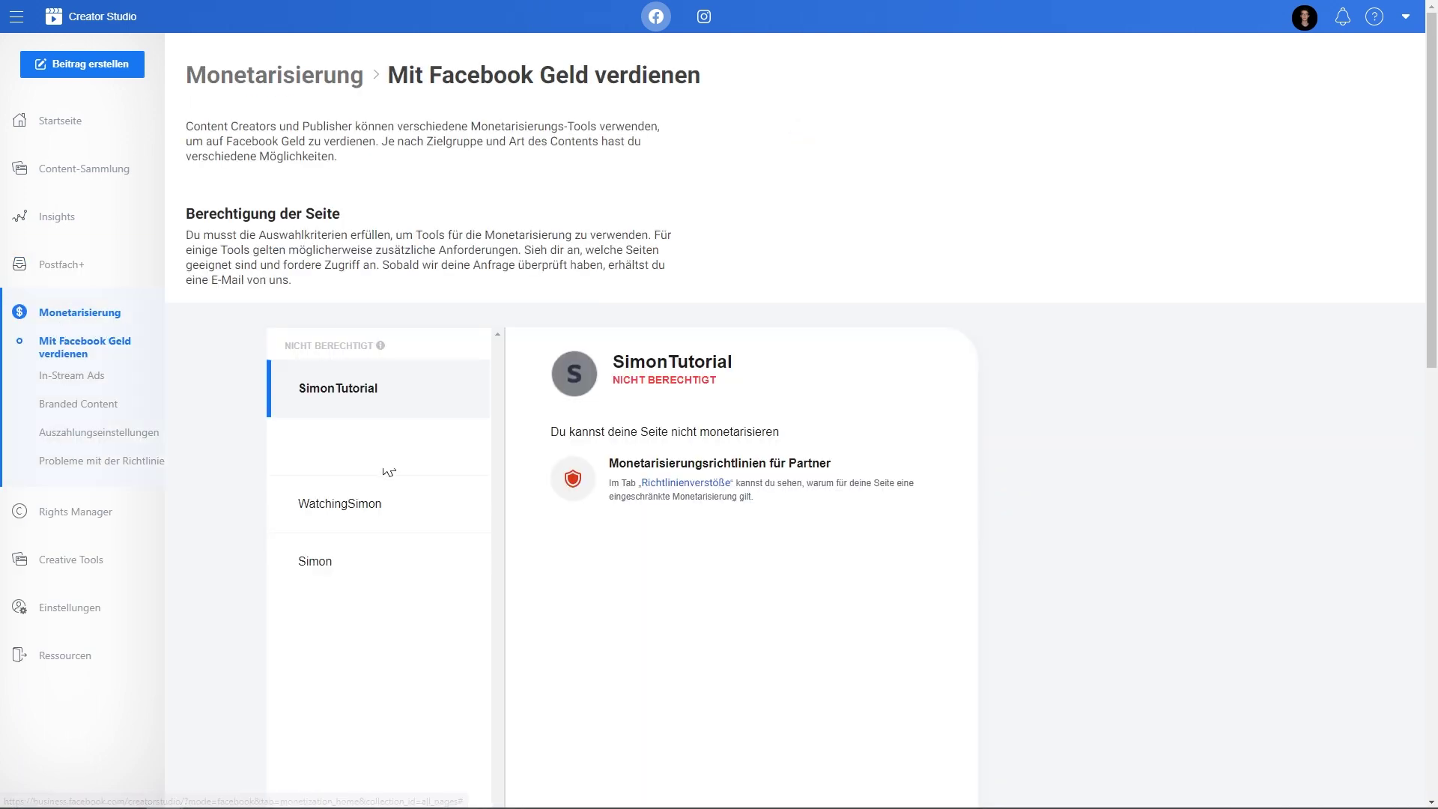
pyautogui.click(326, 577)
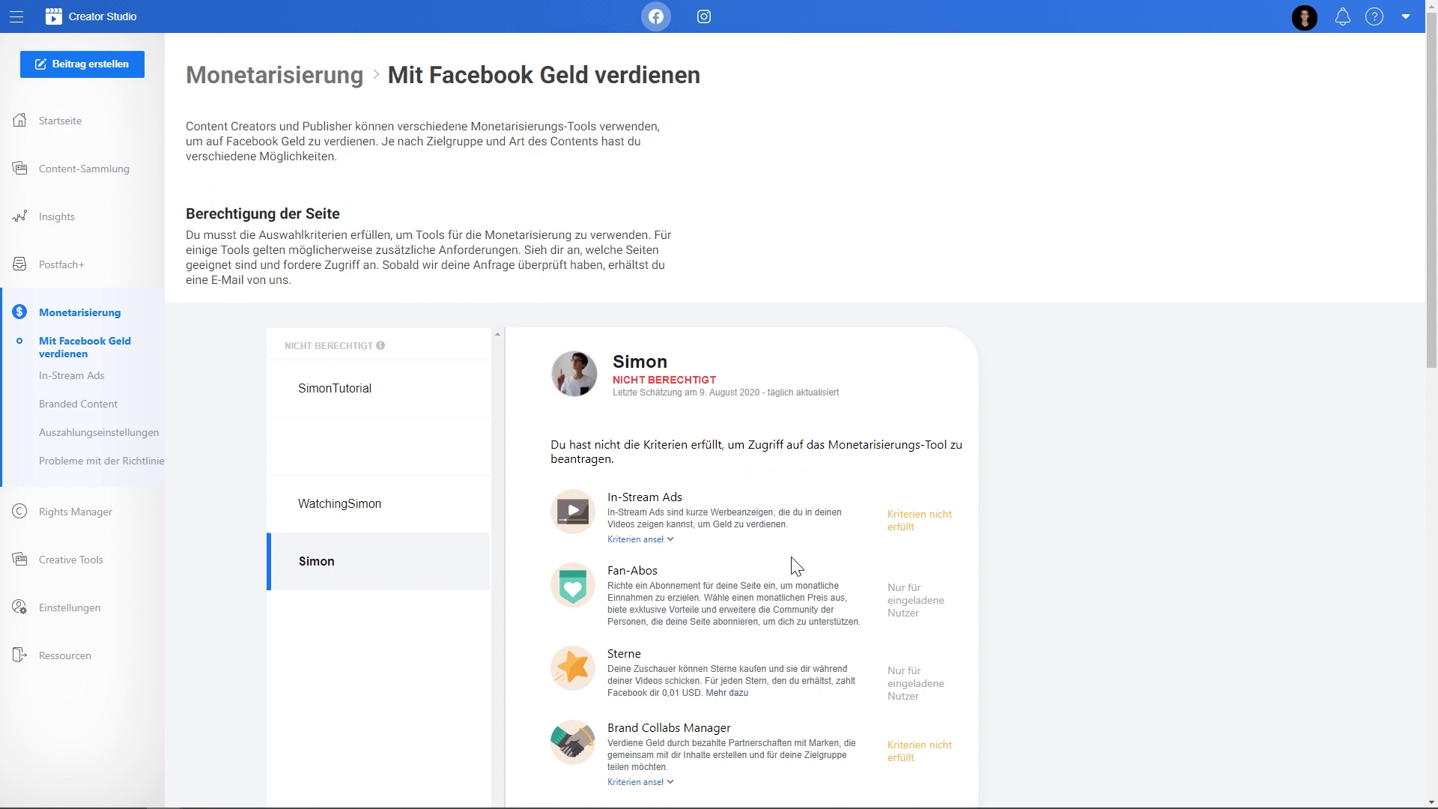
pyautogui.click(666, 540)
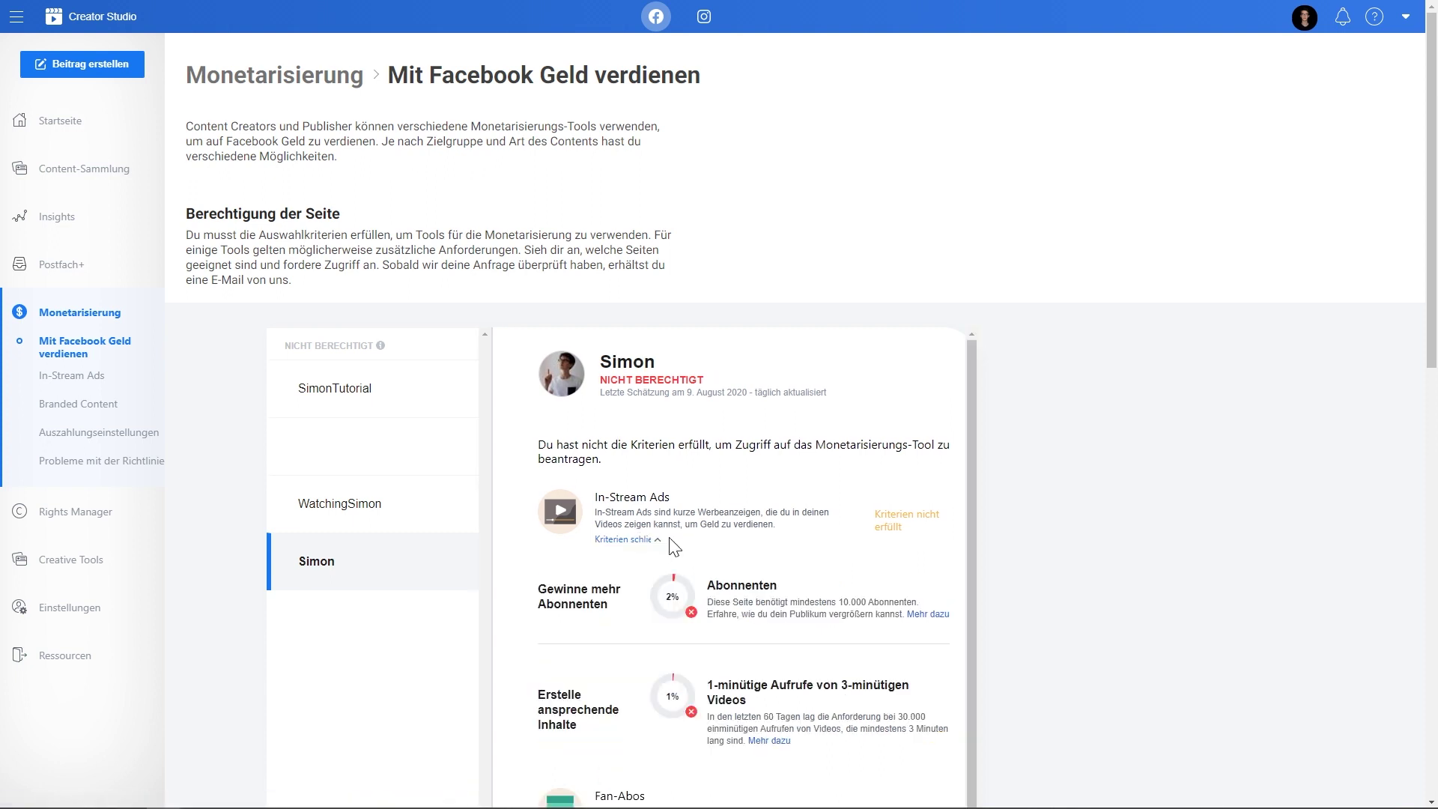
# Step: View the Rights Manager and the Seite & Berechtigung settings with the roles for each page
pyautogui.click(69, 513)
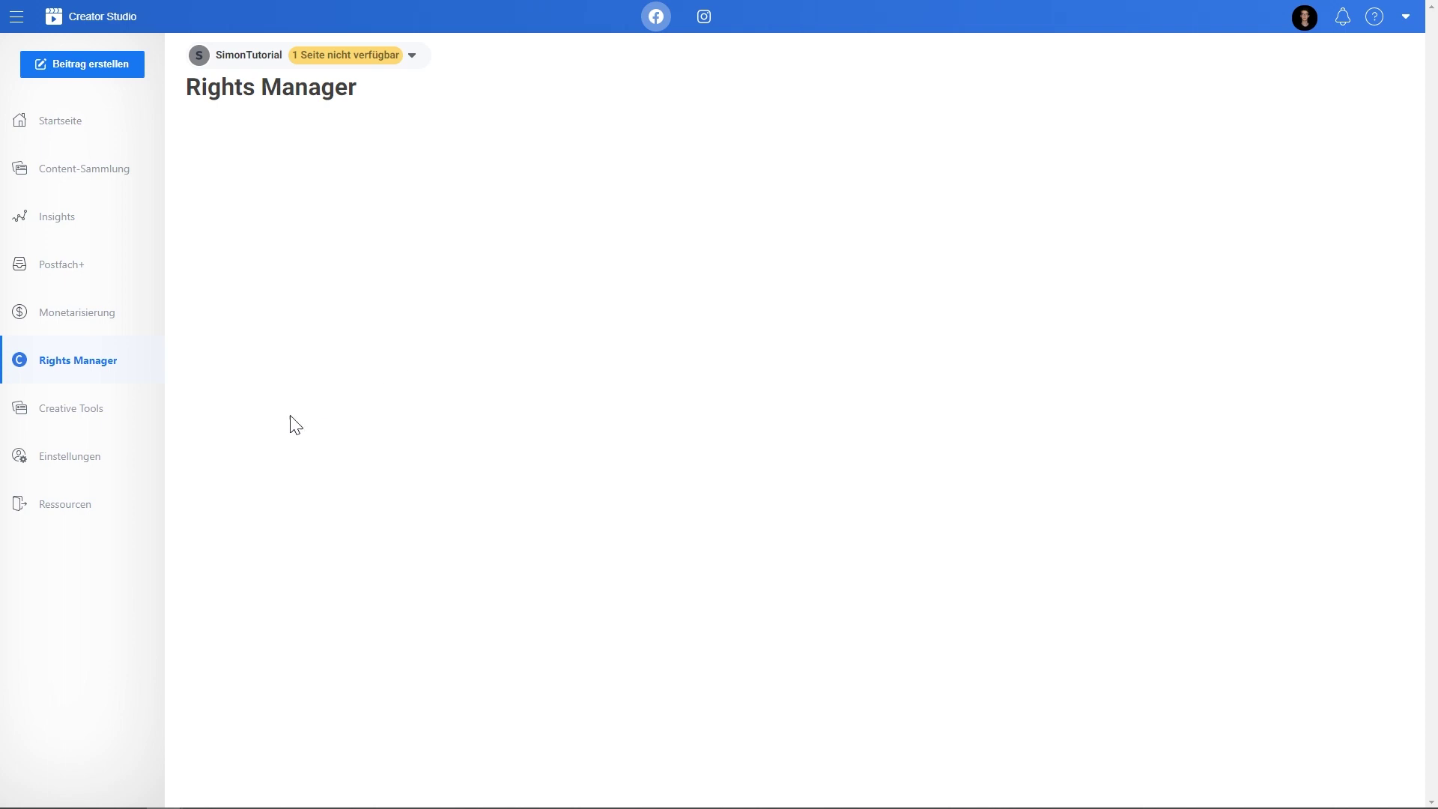
pyautogui.click(112, 459)
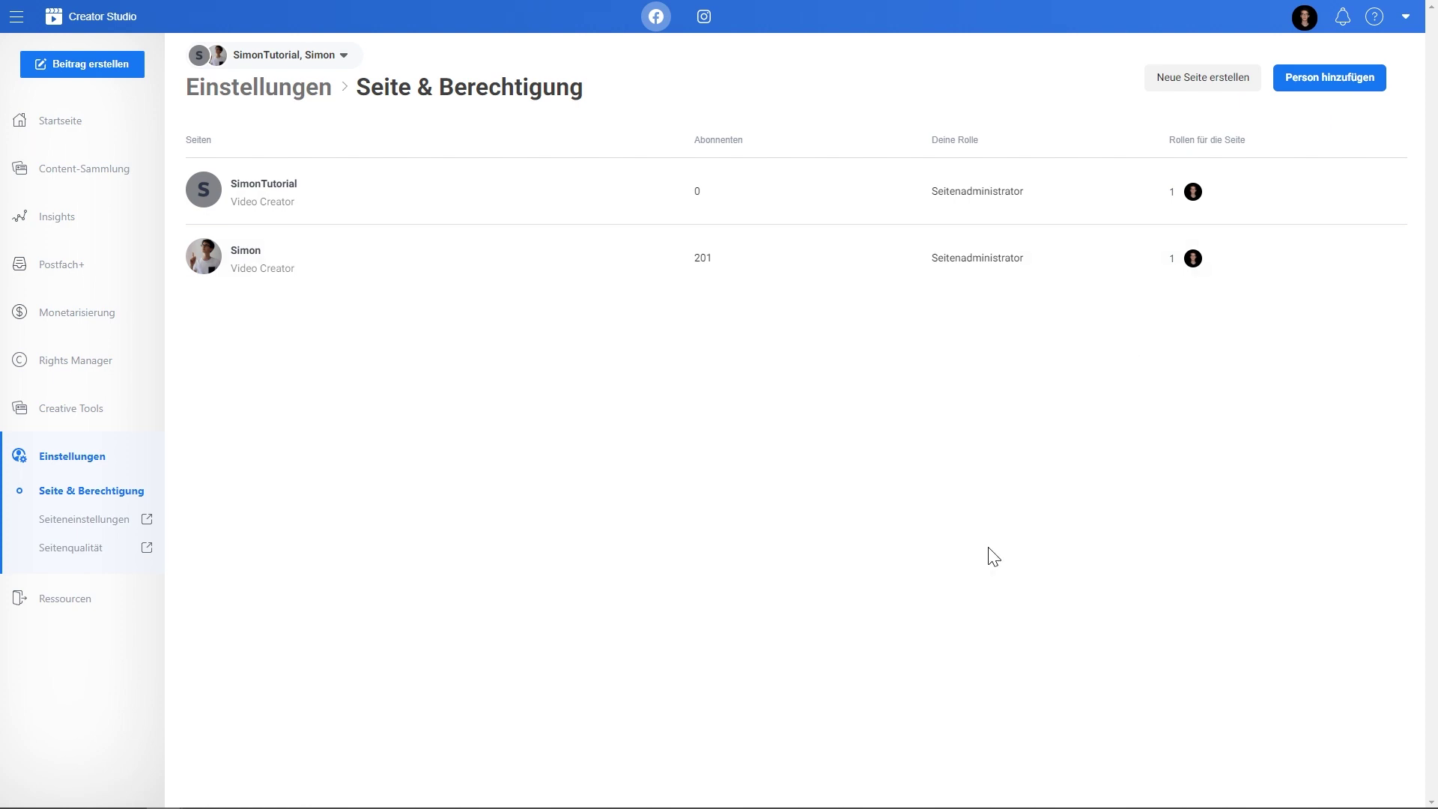
# Step: Switch Creator Studio to Instagram and view the post list and the available types of new post
pyautogui.click(704, 18)
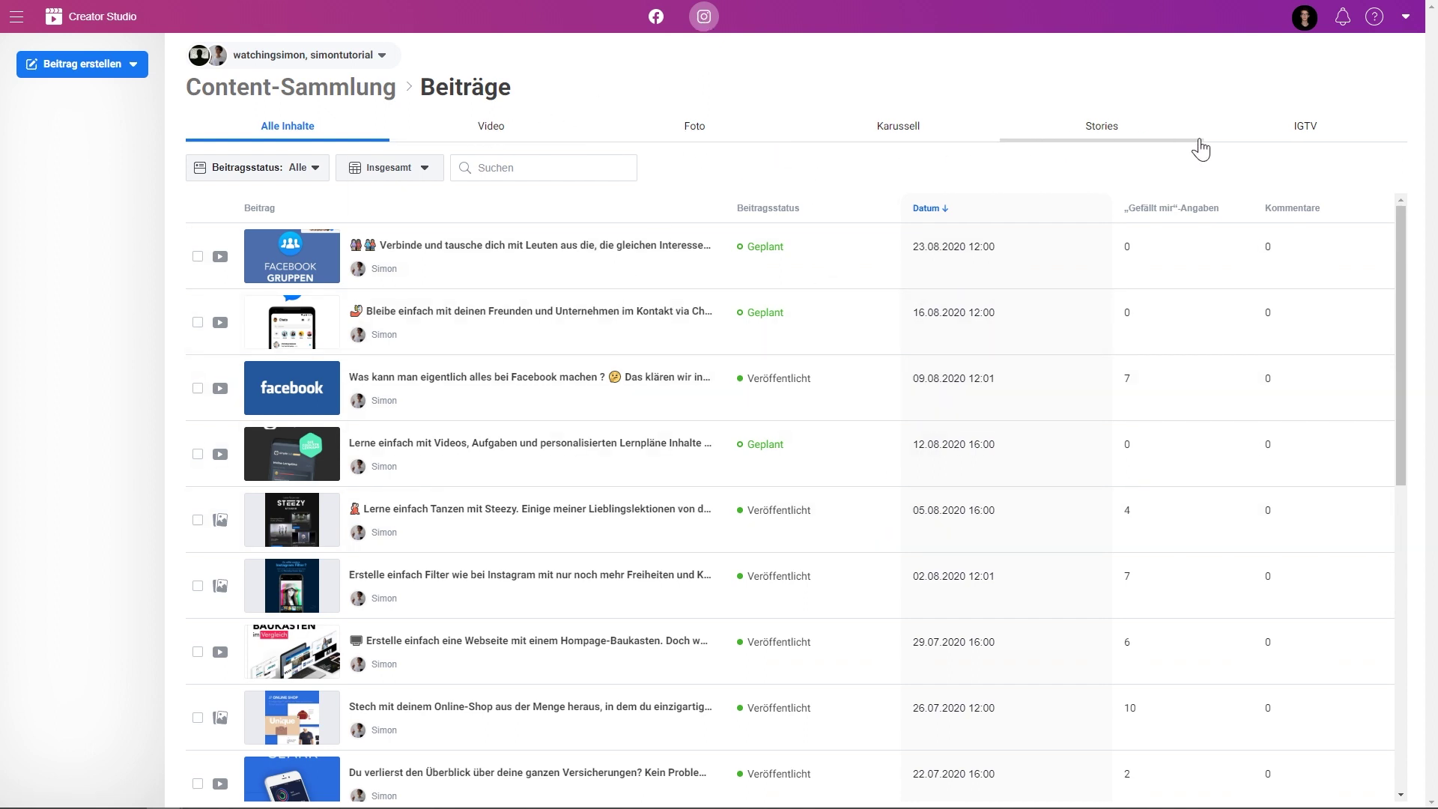
pyautogui.click(71, 65)
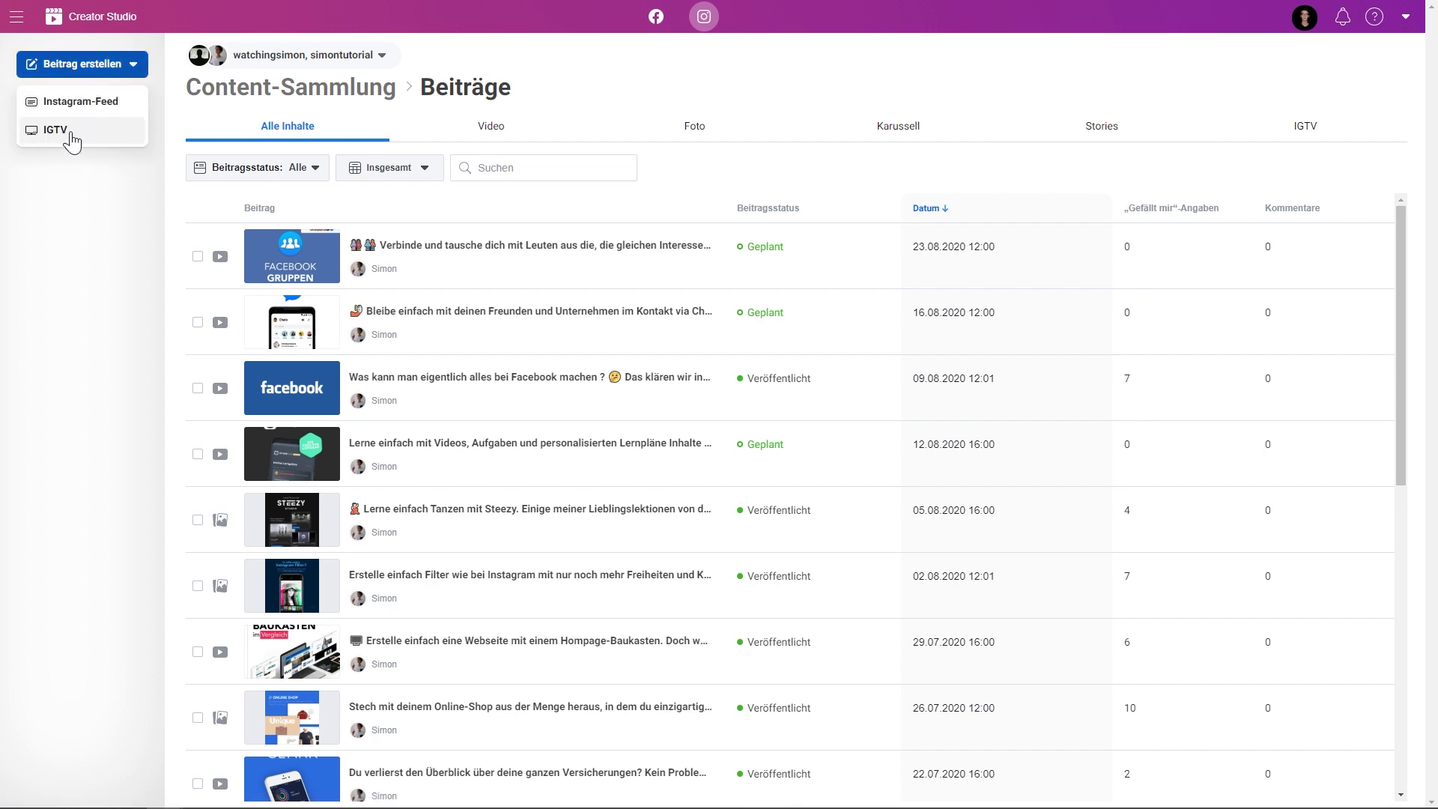
pyautogui.click(97, 71)
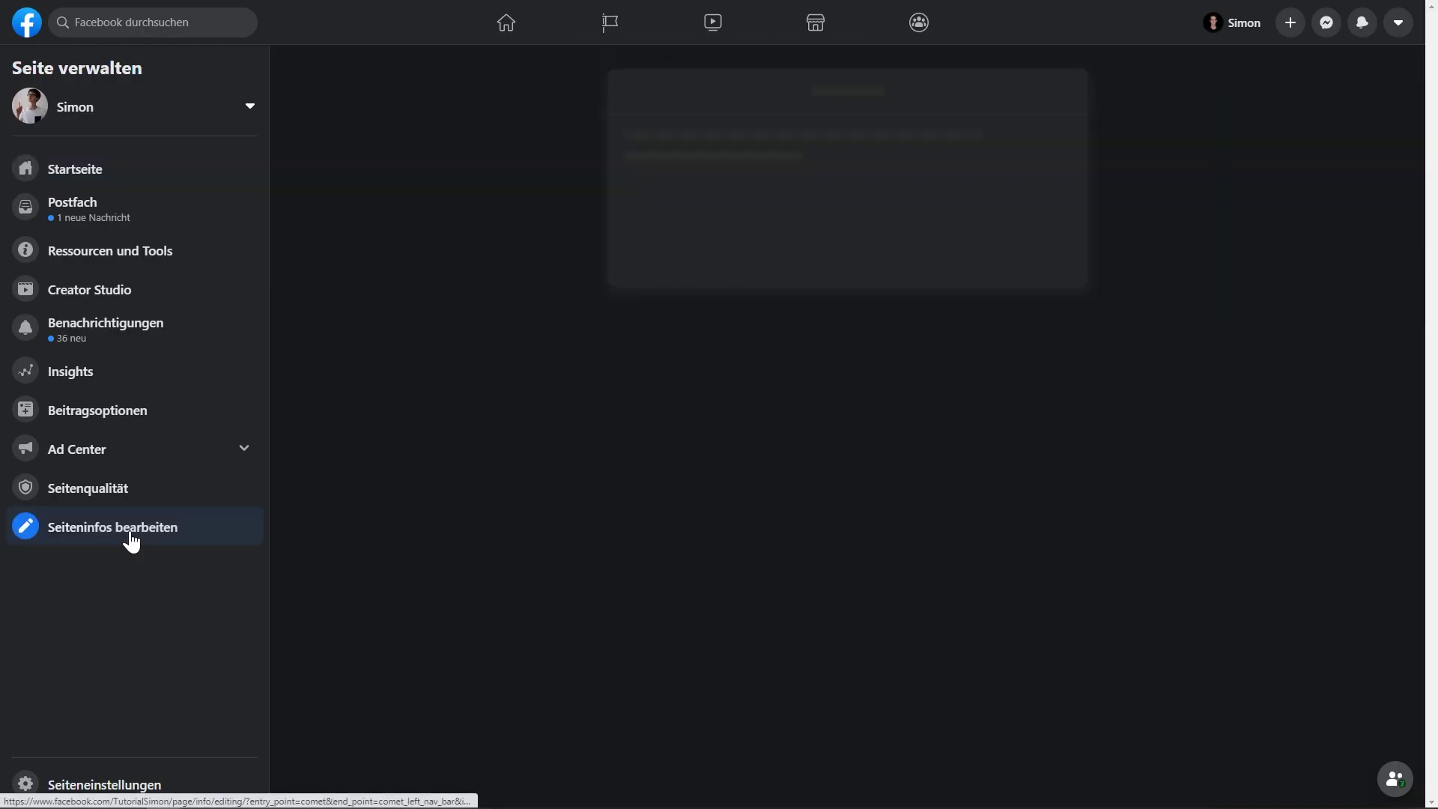
# Step: Review the categories and contact details in the other page's Seiteninfos form and view that page's Startseite
pyautogui.scroll(-3, 945, 458)
pyautogui.scroll(-2, 945, 458)
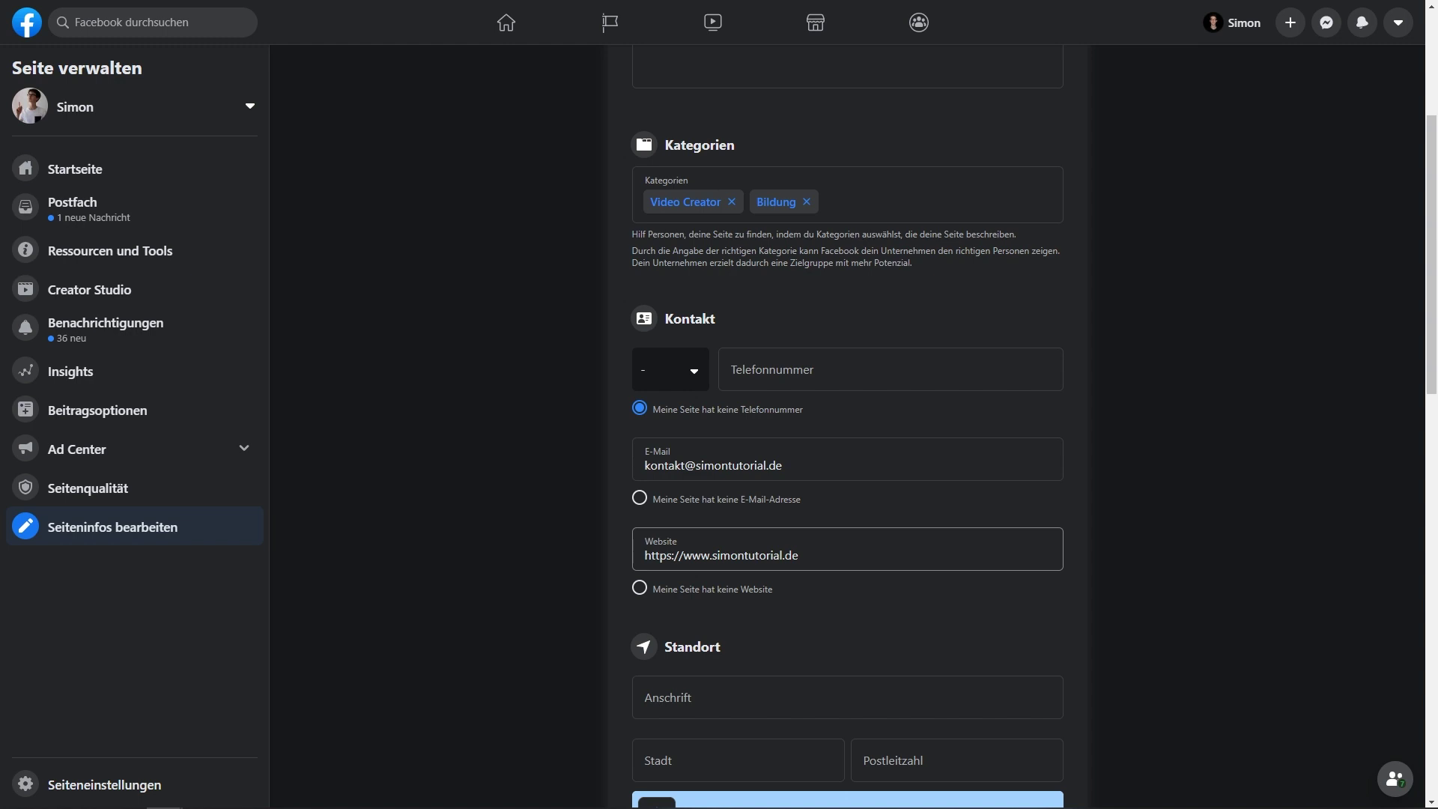
pyautogui.click(127, 173)
pyautogui.scroll(2, 467, 536)
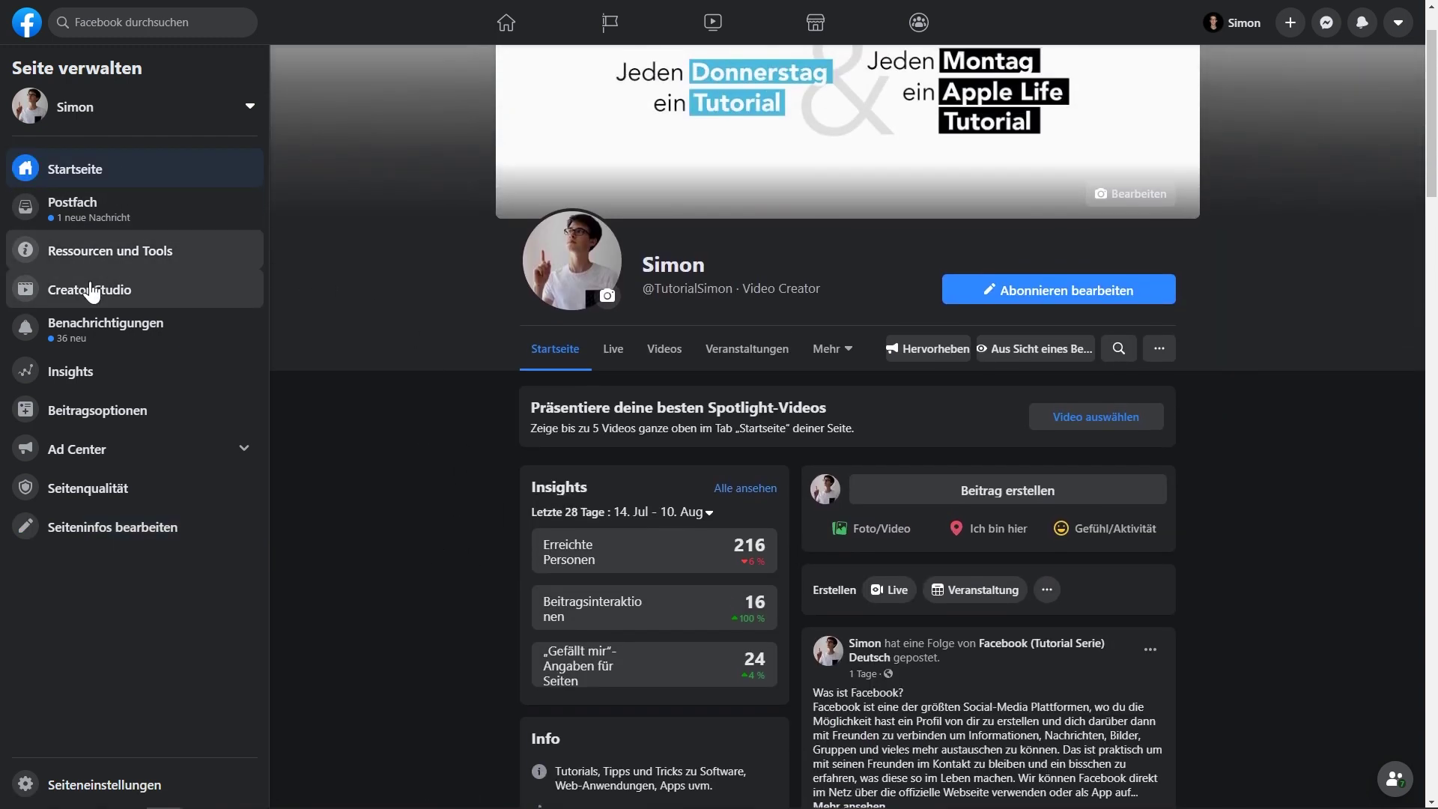
# Step: Open the page's Postfach and dismiss the follow-up notice above the message list
pyautogui.click(224, 230)
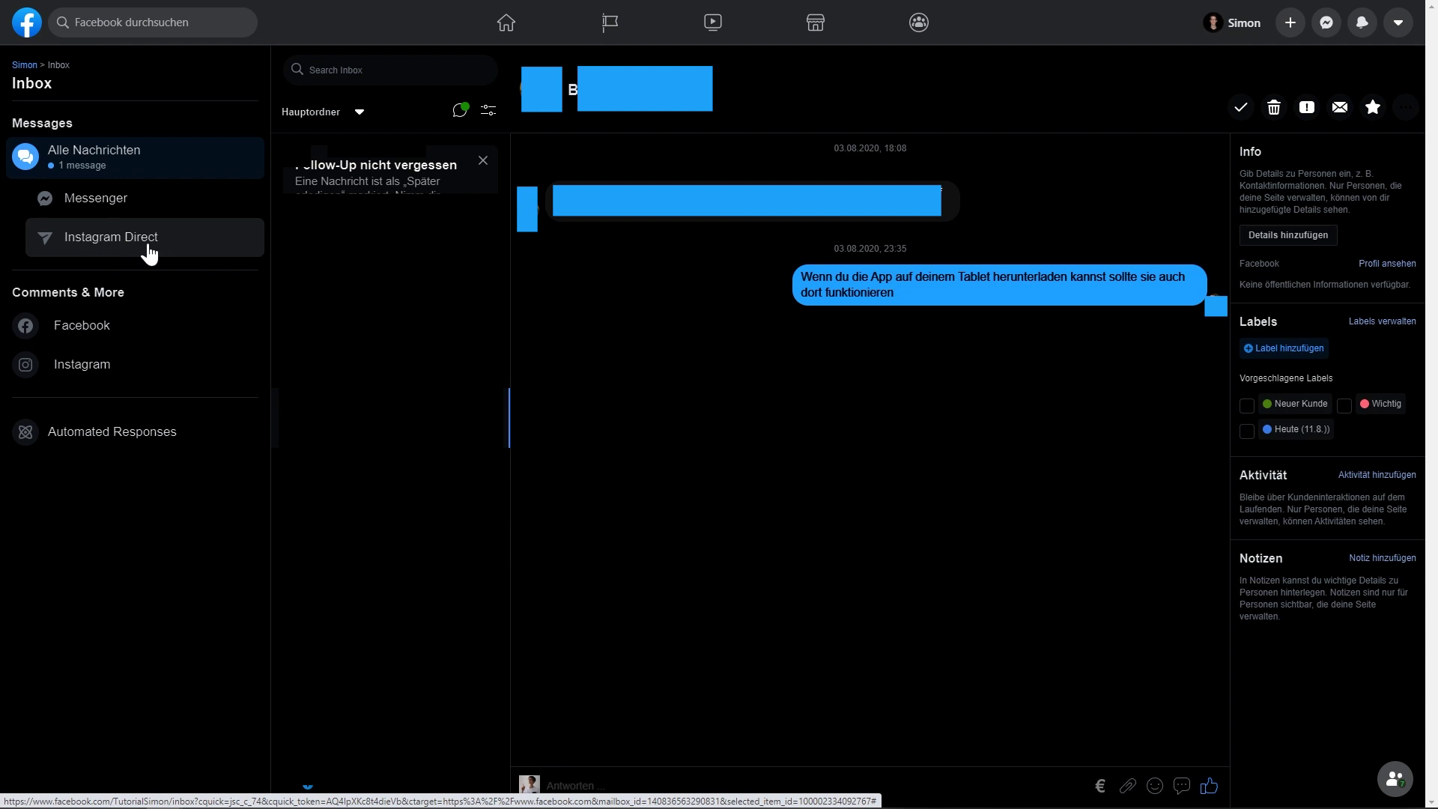
pyautogui.click(483, 161)
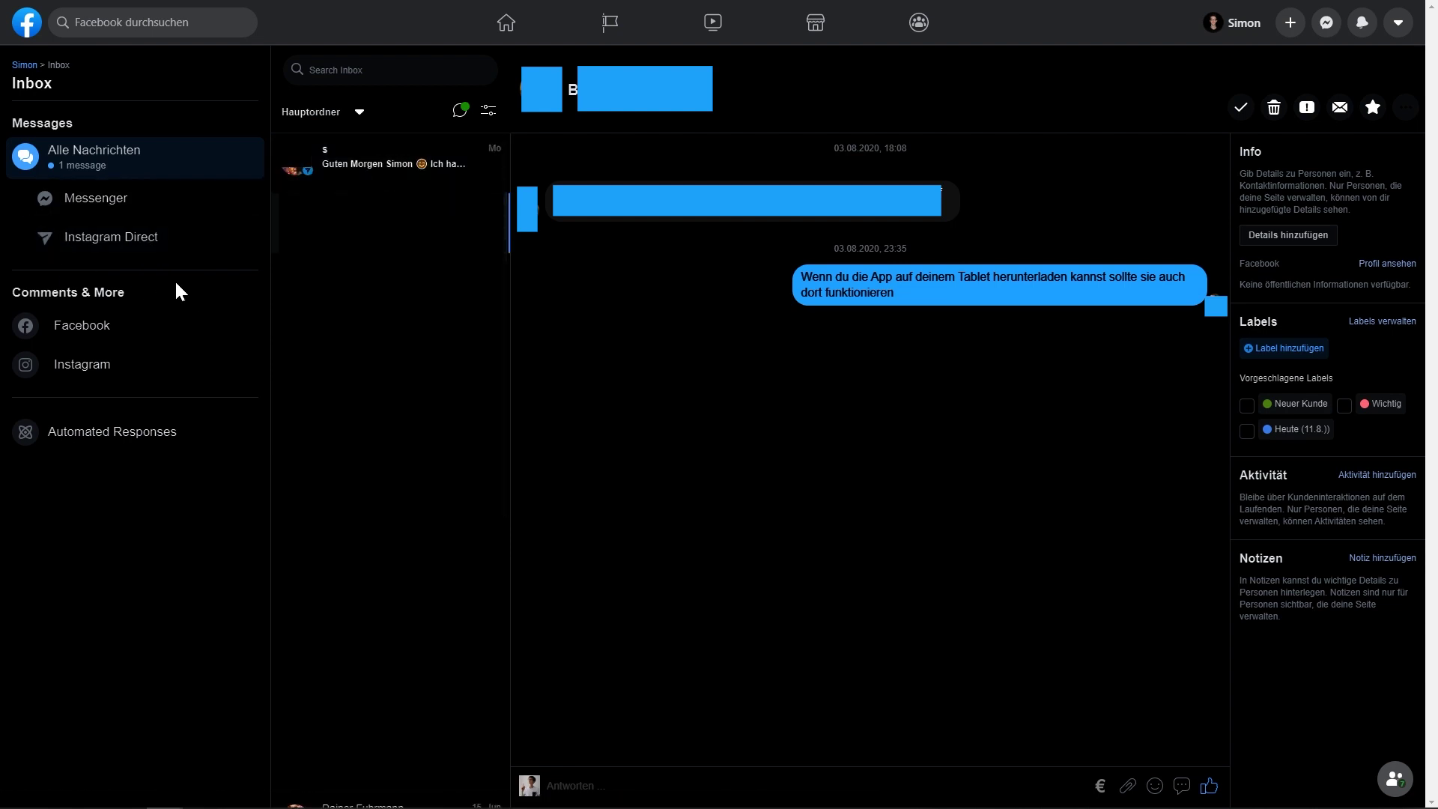